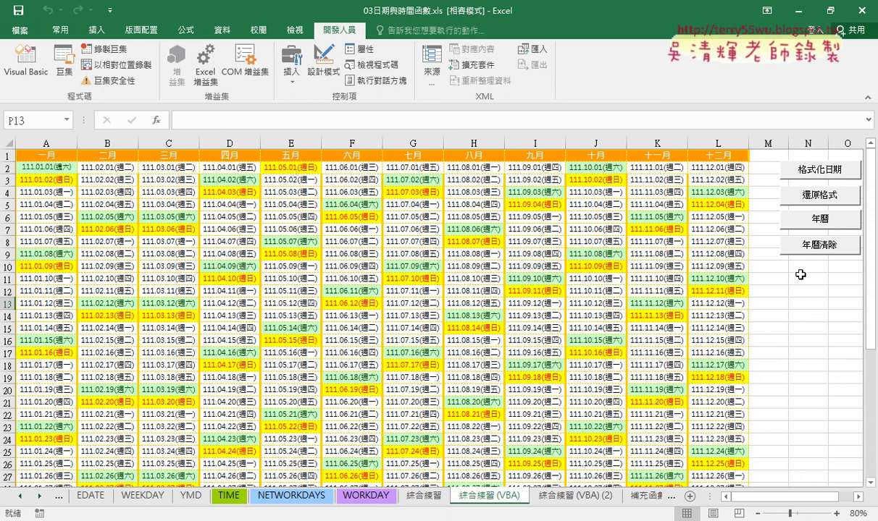
Step: Remove the weekend highlights, then clear the calendar with 年曆清除, keeping 111.01.01(週六) in A2
{"action": "left_click", "coordinate": [818, 197]}
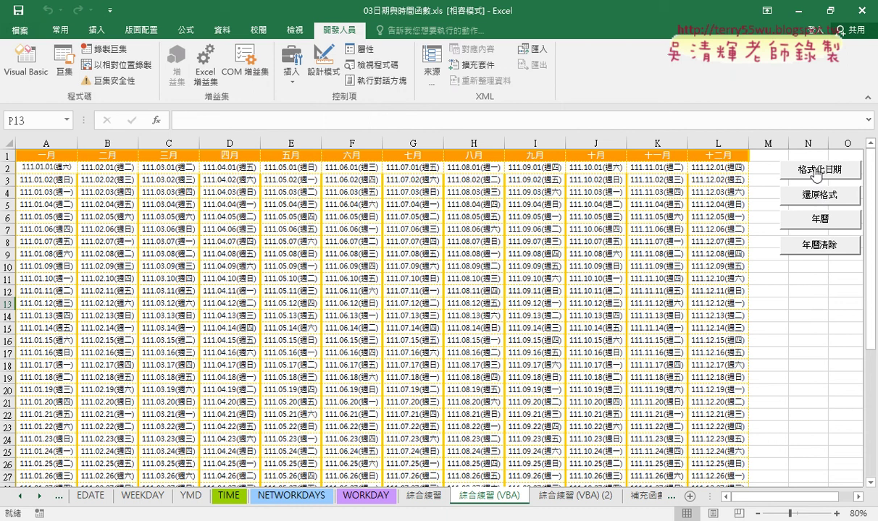
{"action": "left_click", "coordinate": [817, 171]}
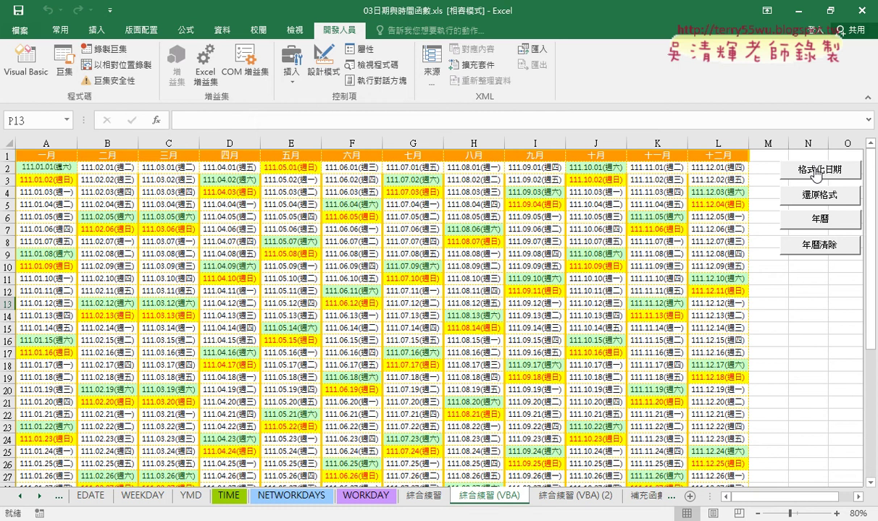
{"action": "left_click", "coordinate": [821, 200]}
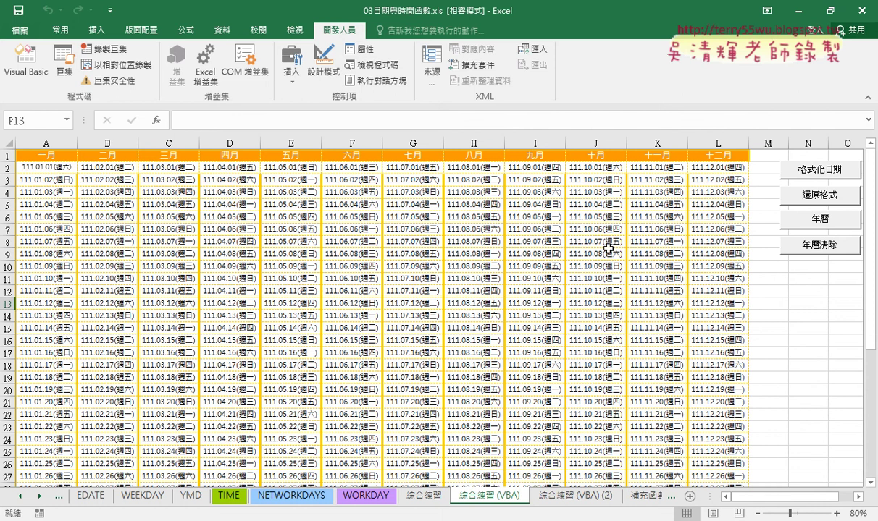
{"action": "left_click", "coordinate": [815, 250]}
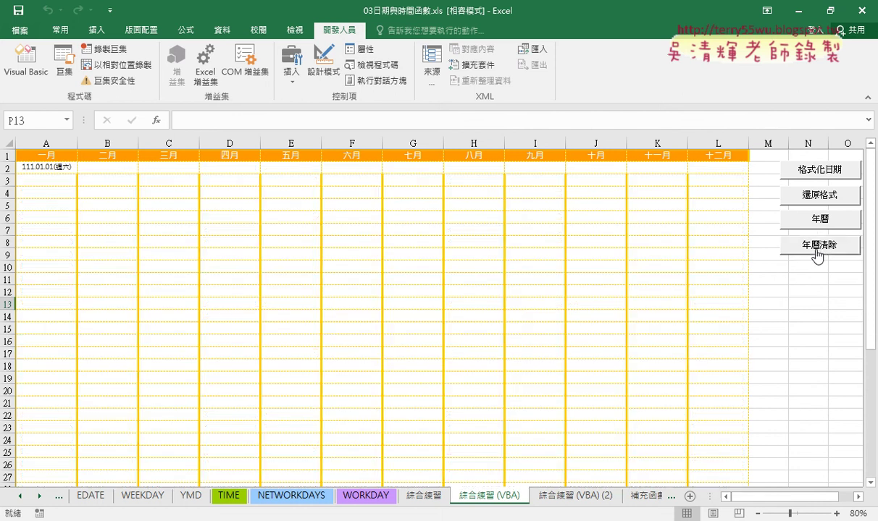
Step: Select the cleared calendar range A2:L32, then return to cell A2
{"action": "left_click", "coordinate": [52, 167]}
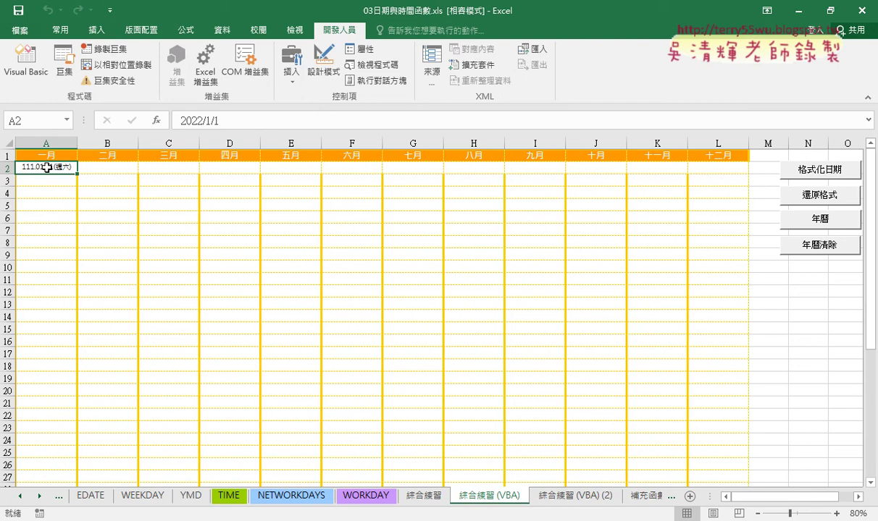
{"action": "left_click_drag", "start_coordinate": [52, 167], "coordinate": [709, 476]}
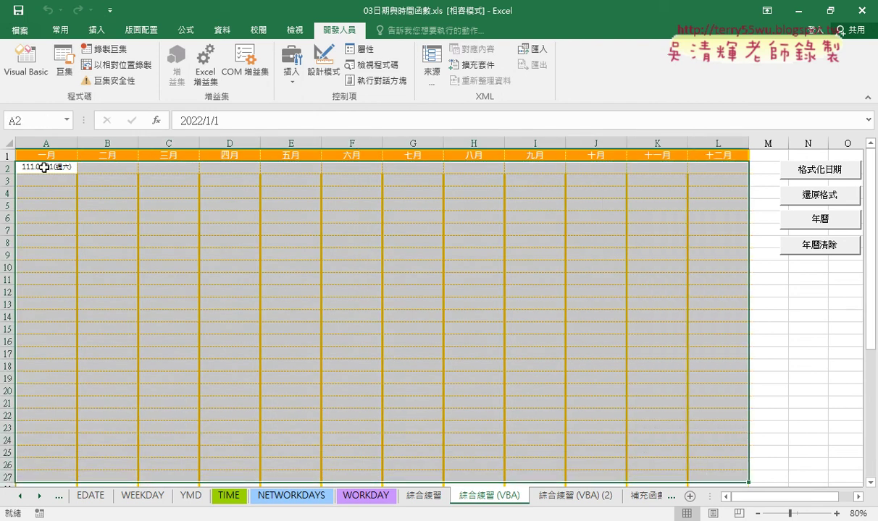
{"action": "scroll", "coordinate": [638, 383], "scroll_direction": "down", "scroll_amount": 1}
{"action": "scroll", "coordinate": [257, 469], "scroll_direction": "down", "scroll_amount": 1}
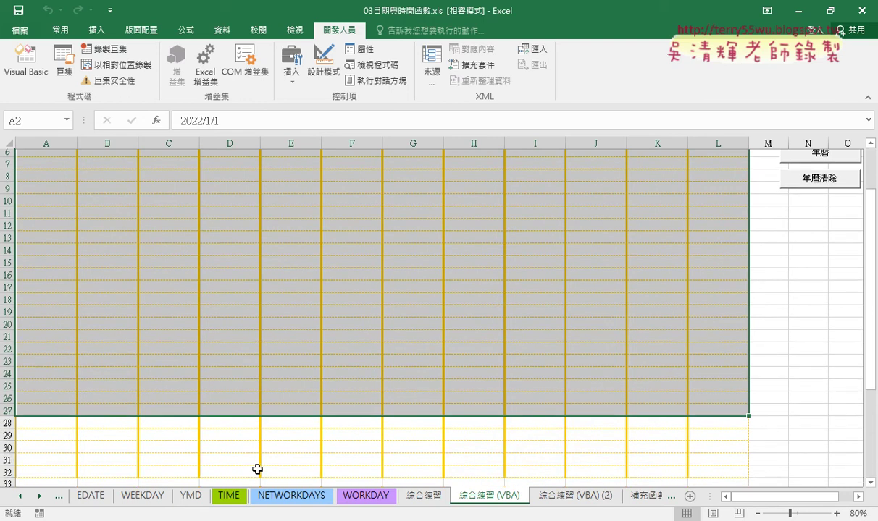
{"action": "scroll", "coordinate": [257, 469], "scroll_direction": "down", "scroll_amount": 2}
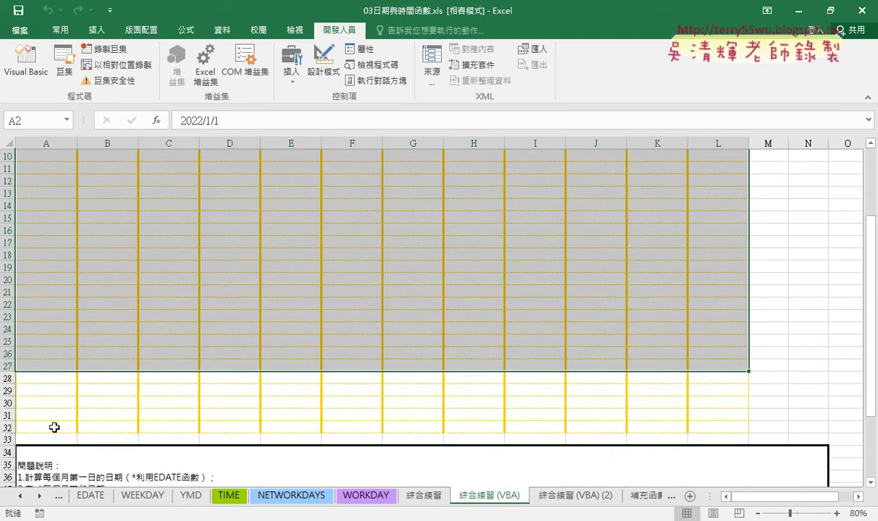
{"action": "left_click_drag", "start_coordinate": [54, 427], "coordinate": [712, 91]}
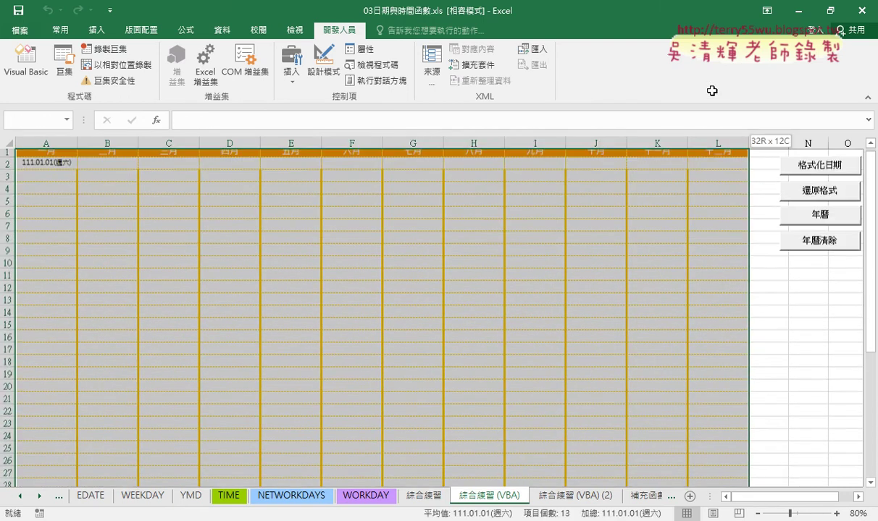
{"action": "left_click_drag", "start_coordinate": [712, 91], "coordinate": [699, 181]}
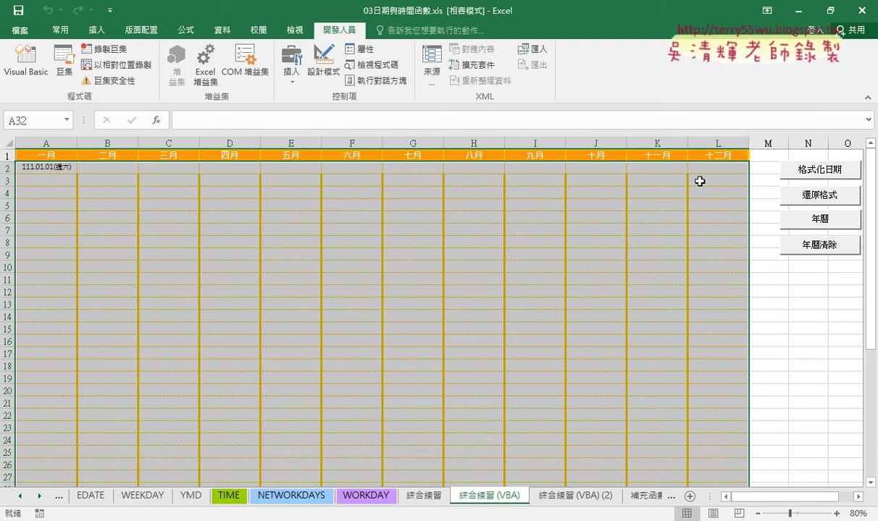
{"action": "left_click", "coordinate": [50, 172]}
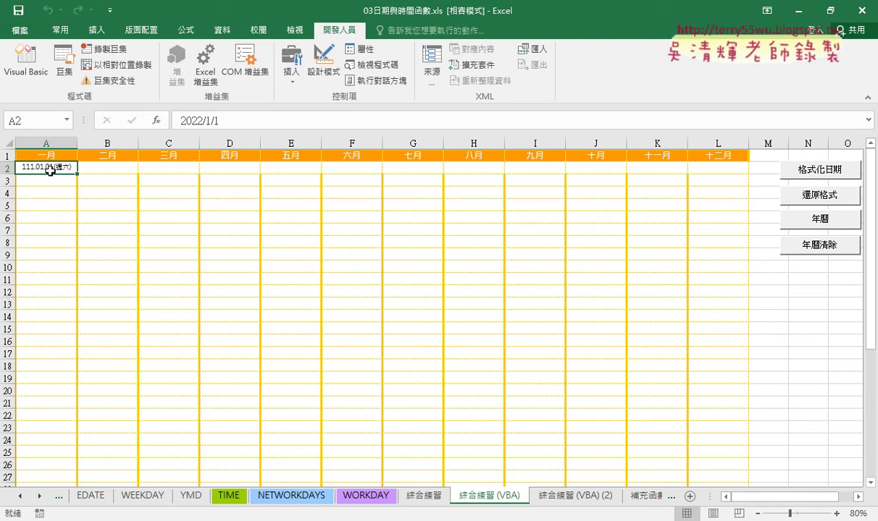
{"action": "right_click", "coordinate": [797, 247]}
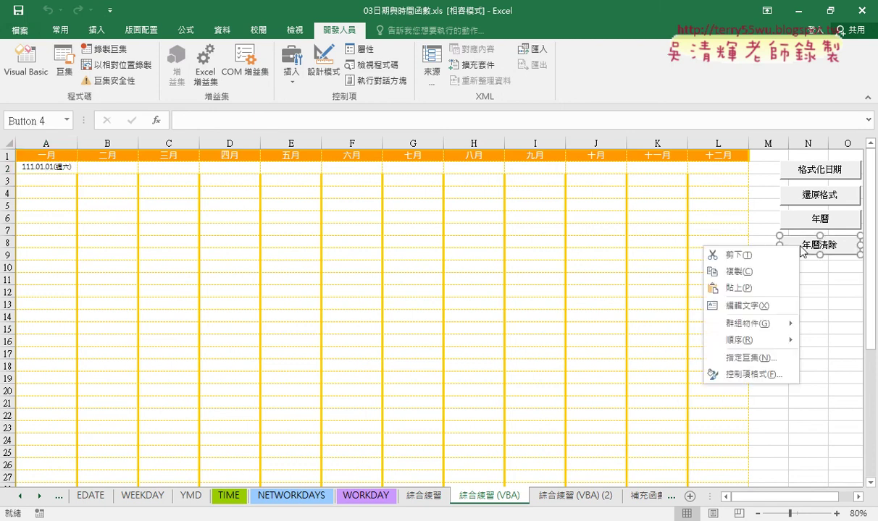
{"action": "left_click", "coordinate": [777, 357]}
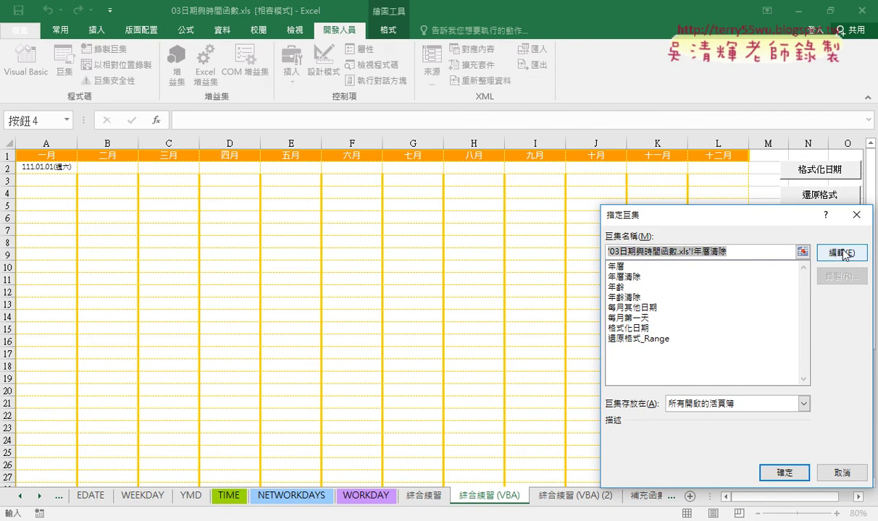
{"action": "left_click", "coordinate": [788, 243]}
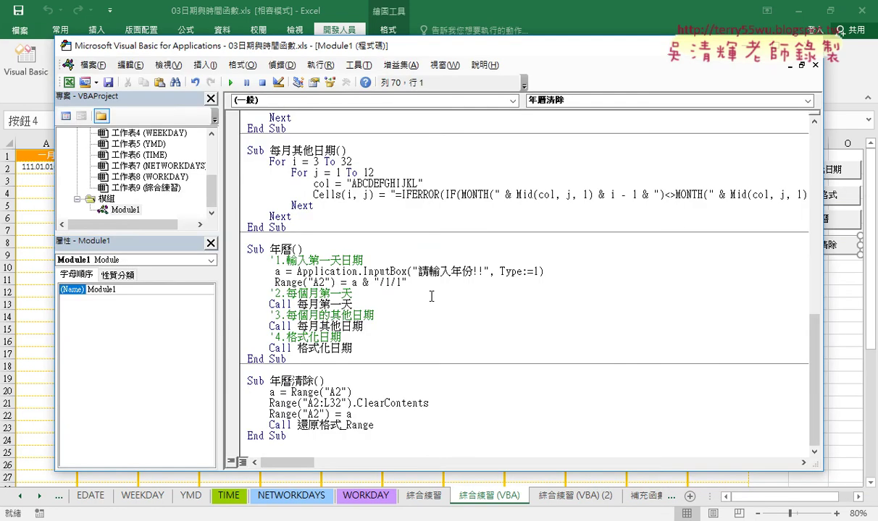
{"action": "left_click_drag", "start_coordinate": [352, 392], "coordinate": [292, 392]}
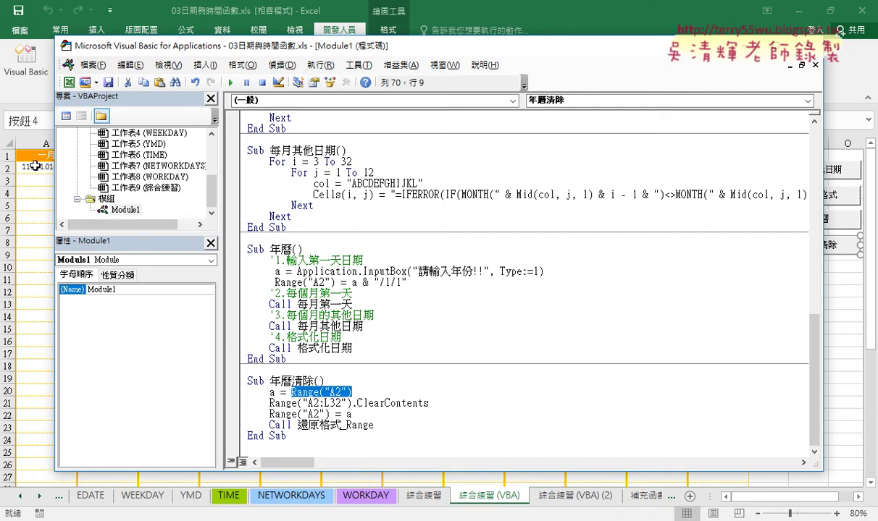
{"action": "double_click", "coordinate": [271, 392]}
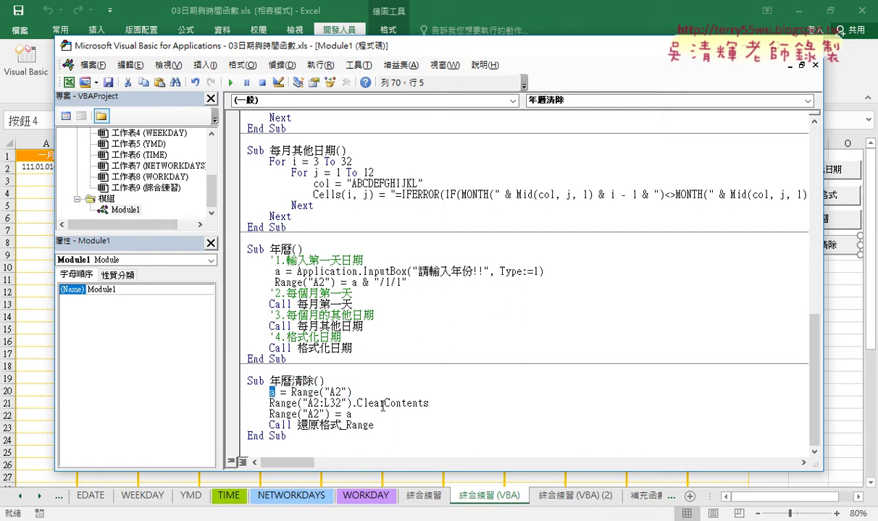
{"action": "left_click_drag", "start_coordinate": [429, 403], "coordinate": [265, 403]}
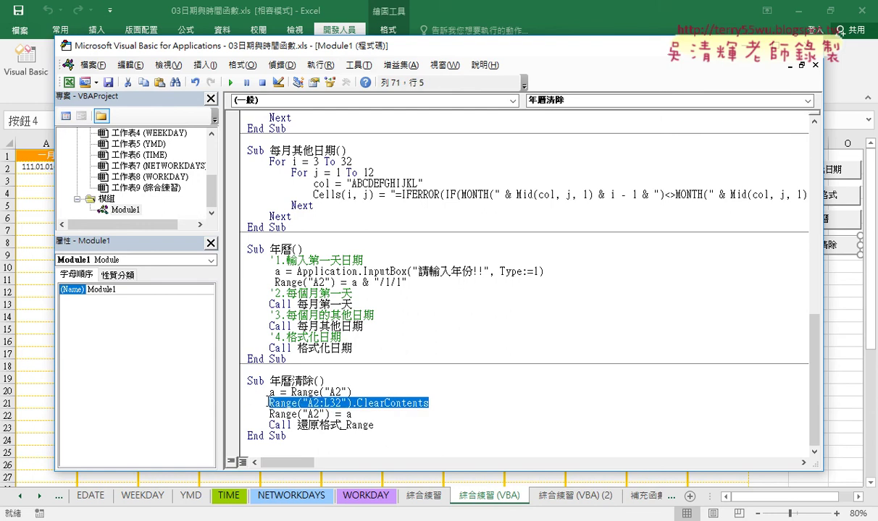
{"action": "double_click", "coordinate": [348, 414]}
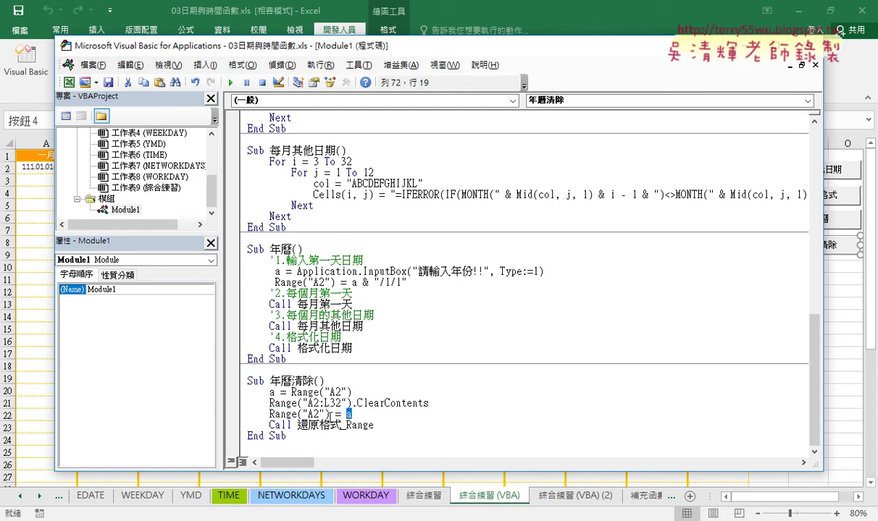
{"action": "left_click_drag", "start_coordinate": [331, 415], "coordinate": [270, 415]}
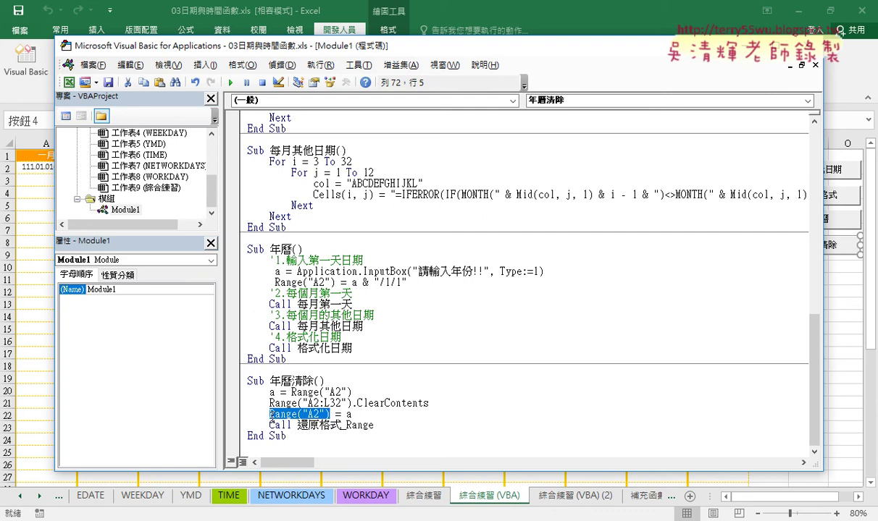
{"action": "left_click_drag", "start_coordinate": [373, 425], "coordinate": [281, 425]}
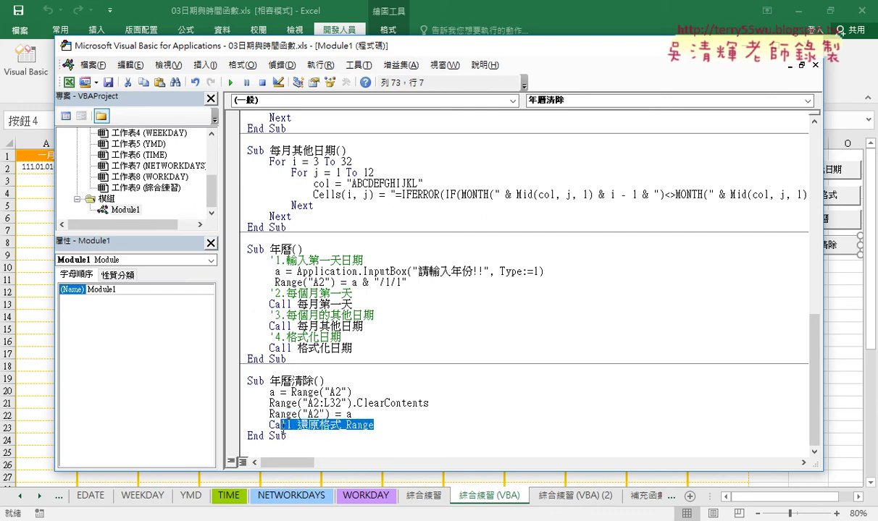
{"action": "mouse_move", "coordinate": [352, 414]}
{"action": "left_mouse_down"}
{"action": "mouse_move", "coordinate": [302, 414]}
{"action": "mouse_move", "coordinate": [248, 392]}
{"action": "left_mouse_up"}
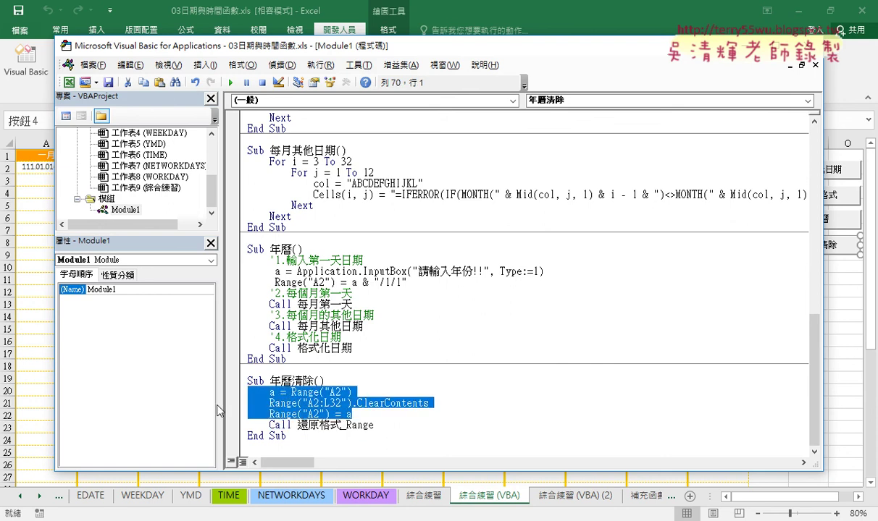
{"action": "left_click_drag", "start_coordinate": [378, 426], "coordinate": [326, 432]}
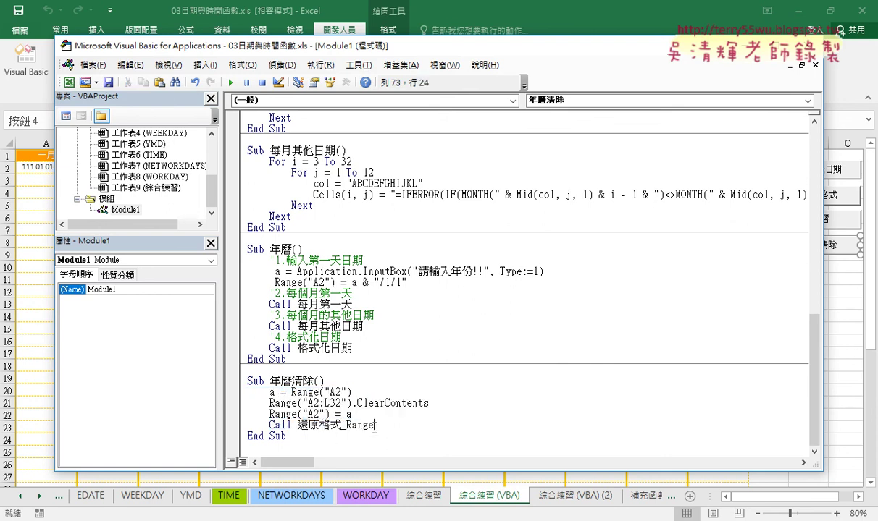
{"action": "double_click", "coordinate": [323, 426]}
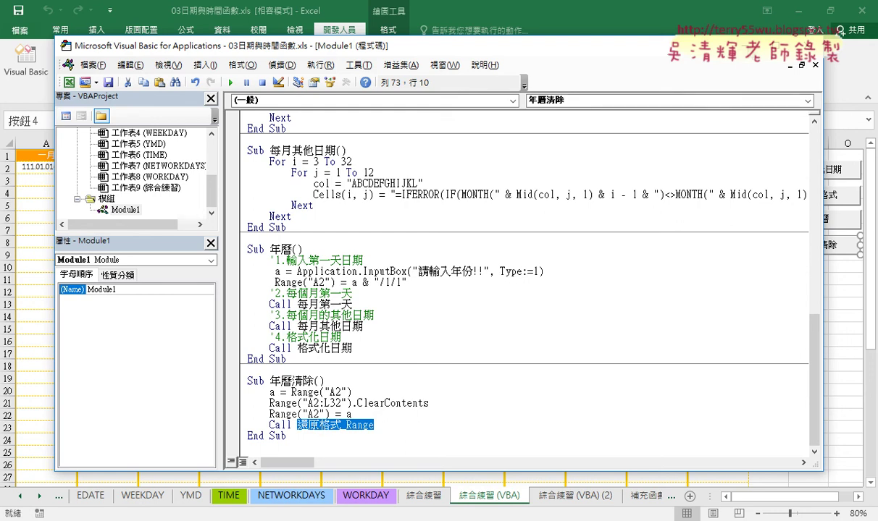
{"action": "left_click", "coordinate": [764, 45]}
{"action": "left_click", "coordinate": [845, 339]}
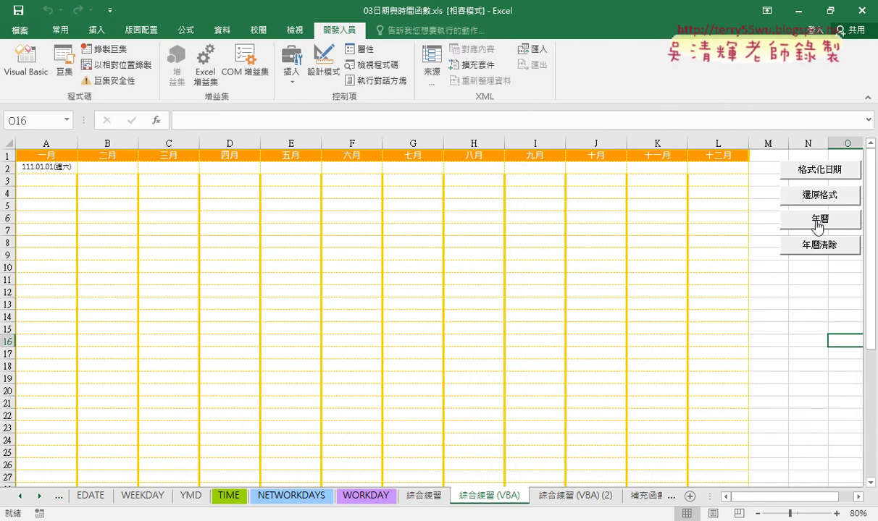
Step: Generate the year 2021 calendar with the 年曆 button
{"action": "left_click", "coordinate": [817, 227]}
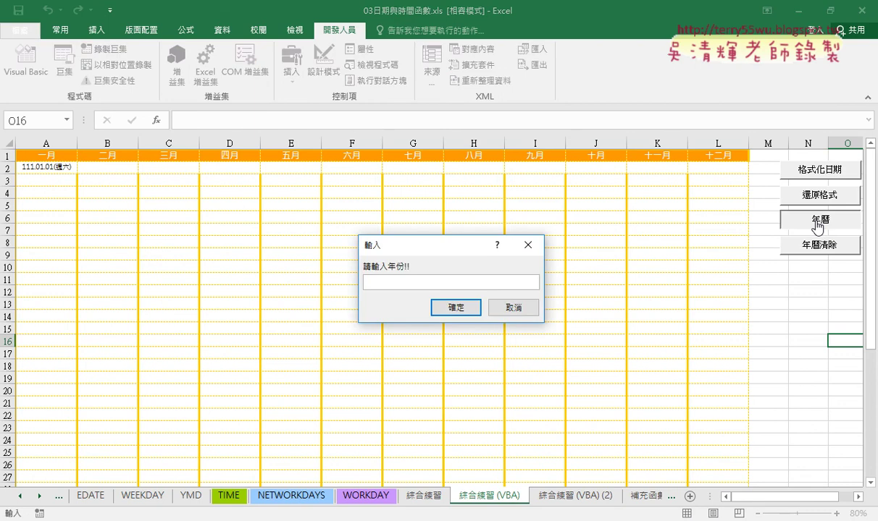
{"action": "type", "text": "2"}
{"action": "type", "text": "021"}
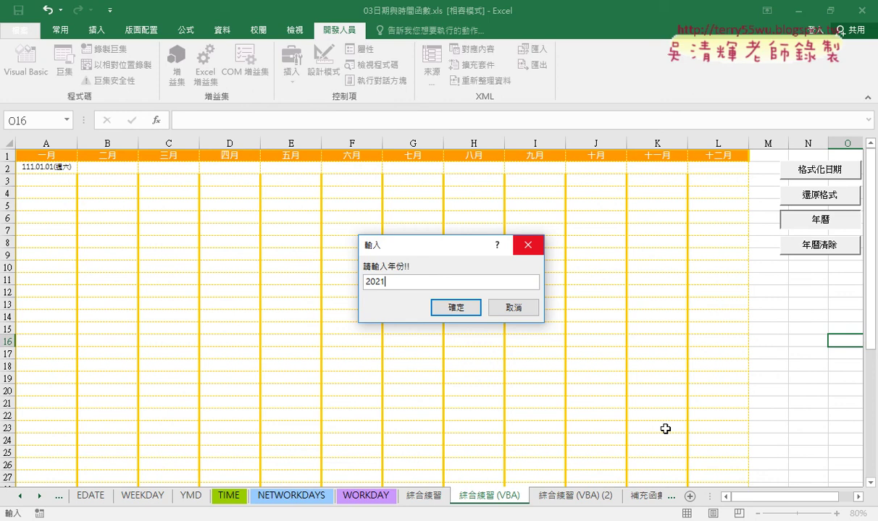
{"action": "left_click", "coordinate": [462, 307]}
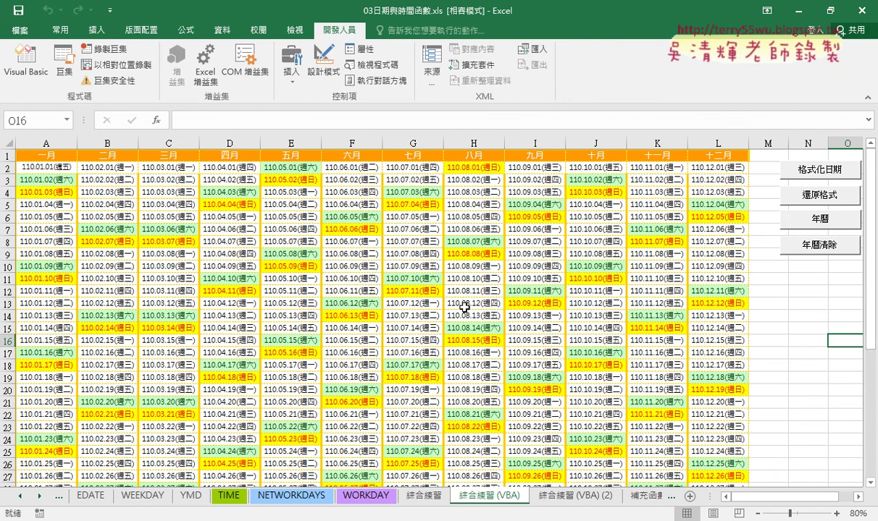
Step: Clear the 2021 dates and generate the year 2020 calendar with the 年曆 button
{"action": "left_click", "coordinate": [797, 246]}
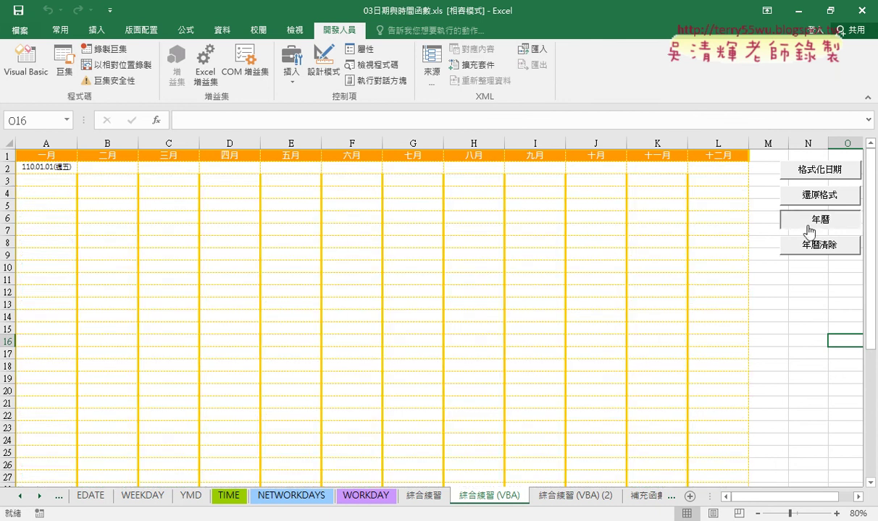
{"action": "left_click", "coordinate": [809, 230]}
{"action": "type", "text": "2020"}
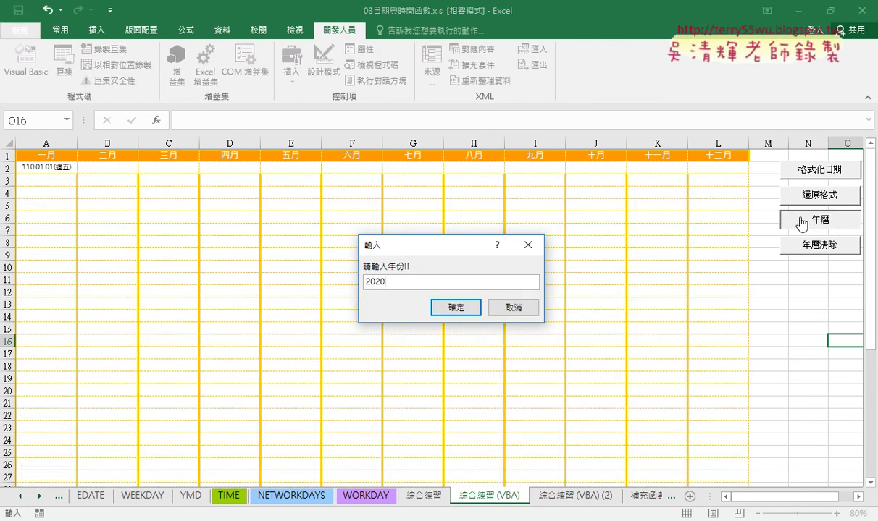
{"action": "key", "text": "Return"}
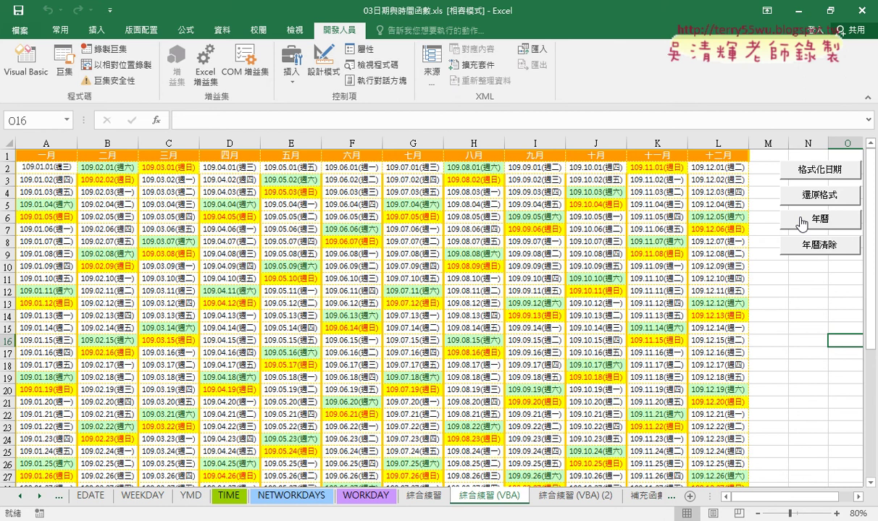
Step: Switch to the 綜合練習 sheet and inspect cell A11's formula and the Conditional Formatting options
{"action": "left_click", "coordinate": [426, 496]}
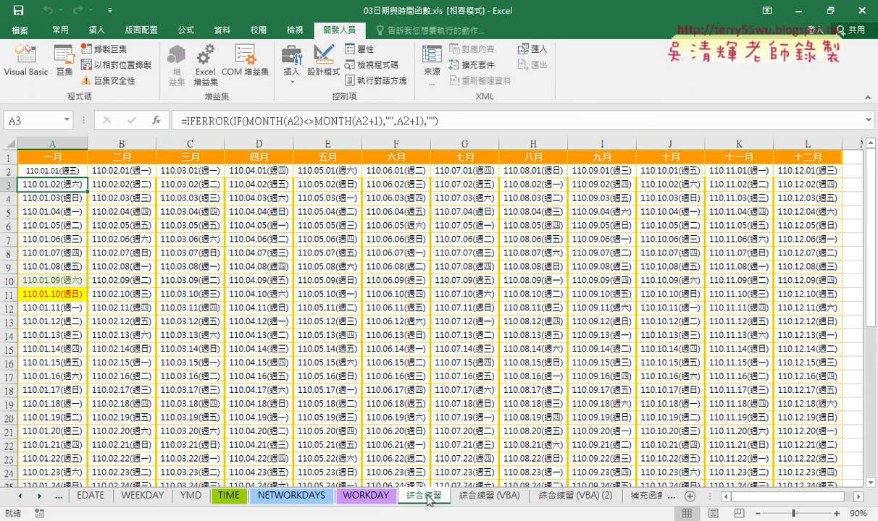
{"action": "left_click", "coordinate": [70, 295]}
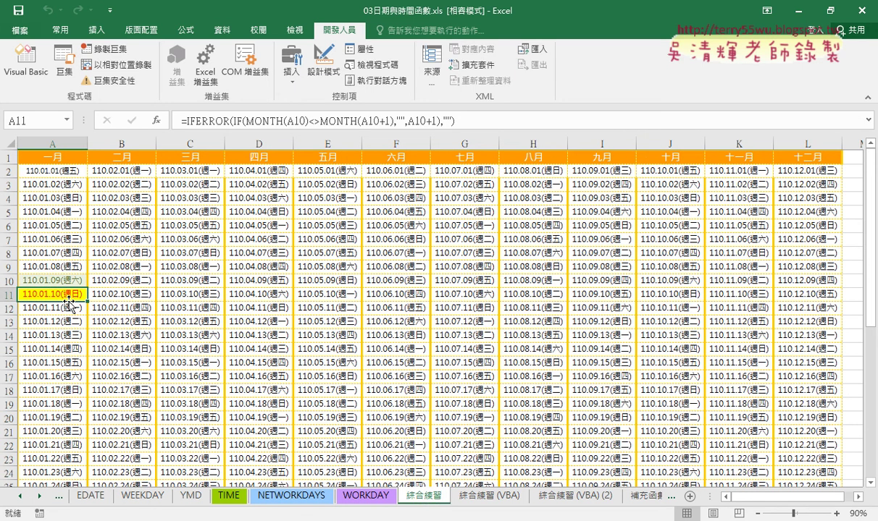
{"action": "left_click", "coordinate": [60, 30]}
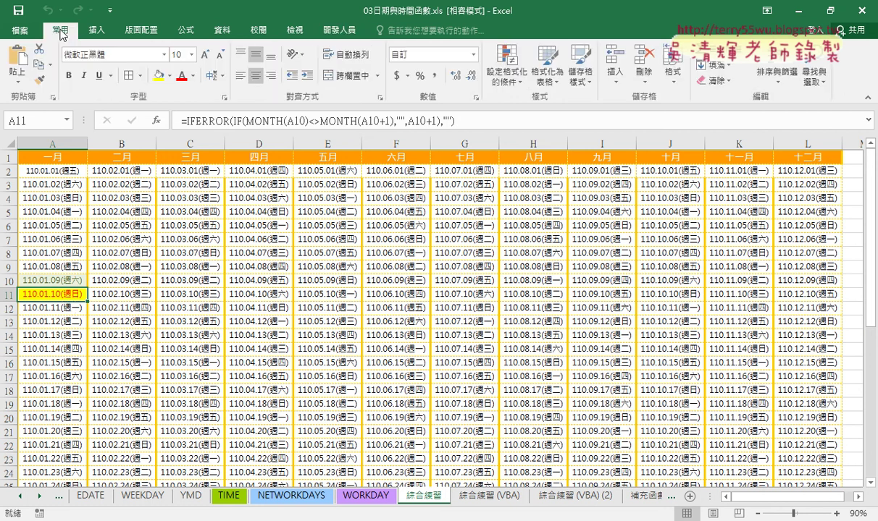
{"action": "left_click", "coordinate": [510, 84]}
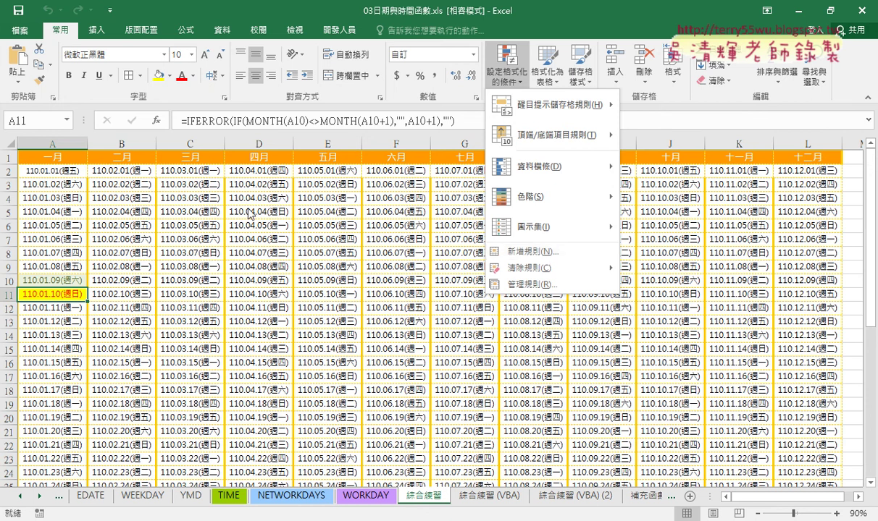
{"action": "left_click", "coordinate": [50, 168]}
Step: Select the whole calendar range A2:L32 and bring up Conditional Formatting
{"action": "left_click", "coordinate": [46, 170]}
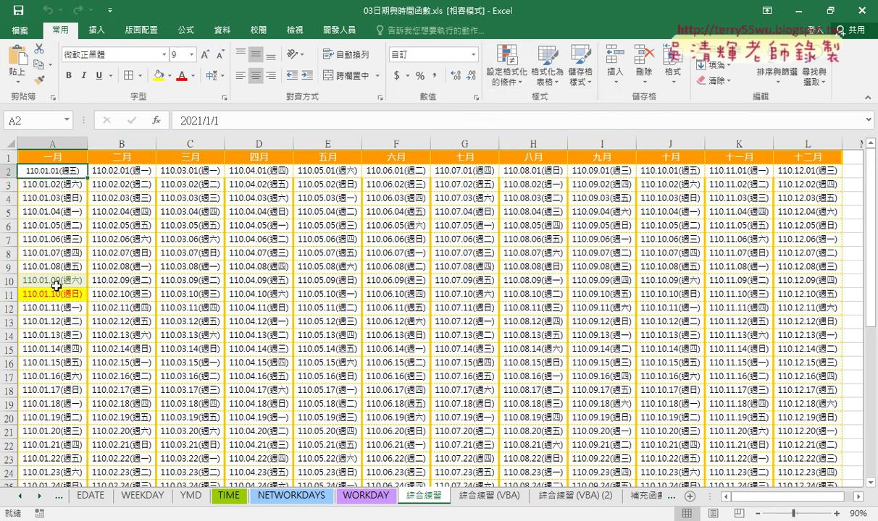
{"action": "left_click_drag", "start_coordinate": [55, 281], "coordinate": [57, 296]}
{"action": "left_click", "coordinate": [50, 171]}
{"action": "key", "text": "ctrl+shift+Right"}
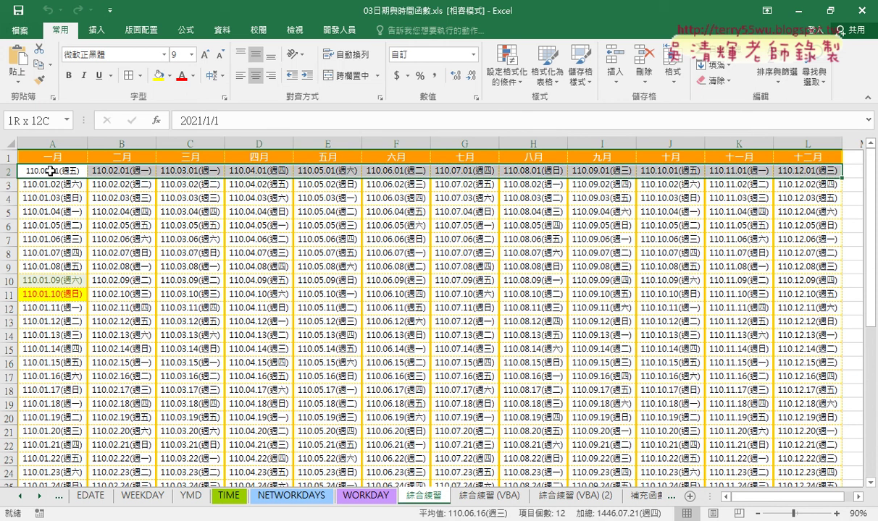
{"action": "key", "text": "ctrl+shift+Down"}
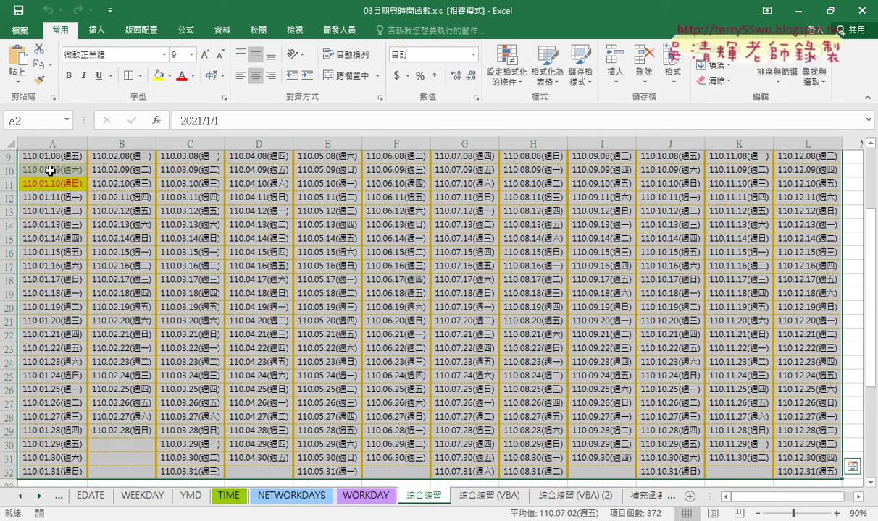
{"action": "left_click", "coordinate": [489, 87]}
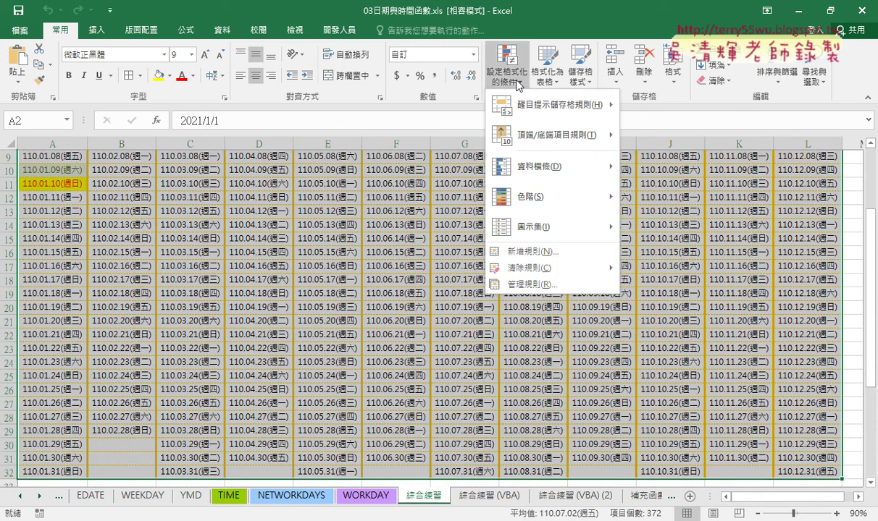
Step: Start a new rule of type 'Use a formula to determine which cells to format'
{"action": "left_click", "coordinate": [534, 258]}
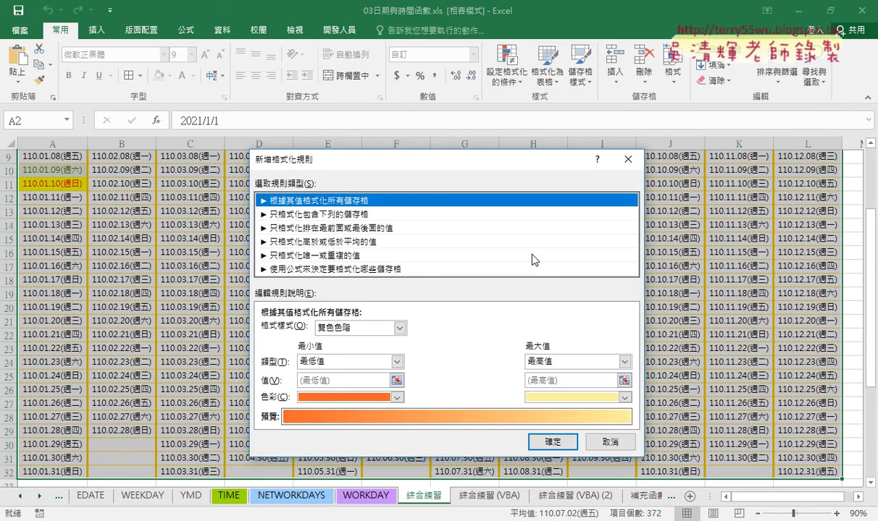
{"action": "mouse_move", "coordinate": [522, 164]}
{"action": "left_mouse_down"}
{"action": "mouse_move", "coordinate": [530, 102]}
{"action": "mouse_move", "coordinate": [581, 103]}
{"action": "left_mouse_up"}
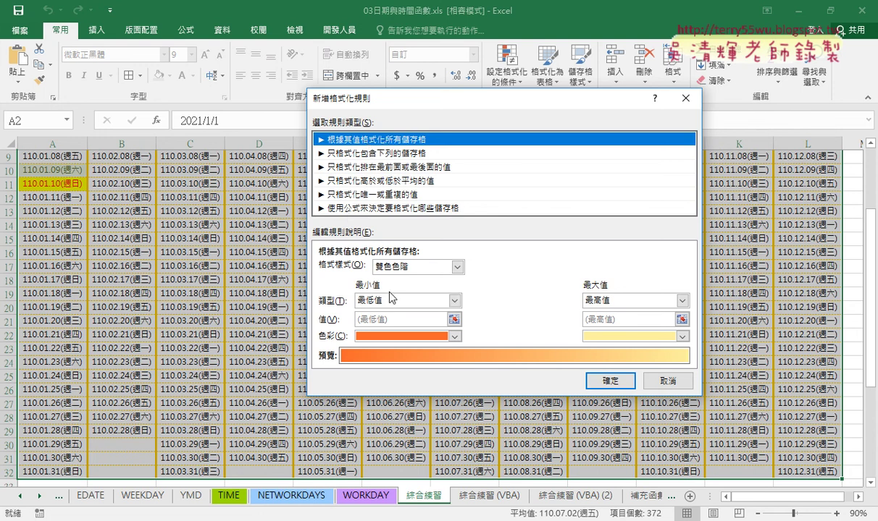
{"action": "left_click", "coordinate": [405, 154]}
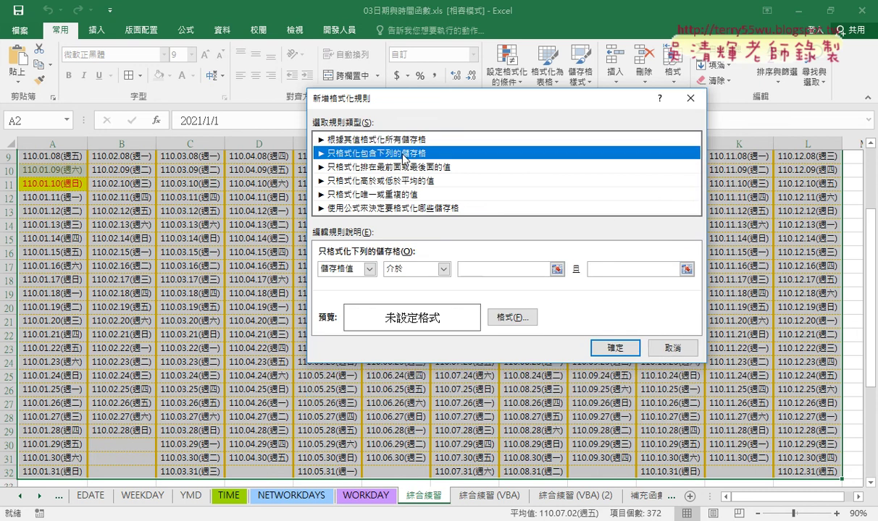
{"action": "left_click", "coordinate": [405, 169]}
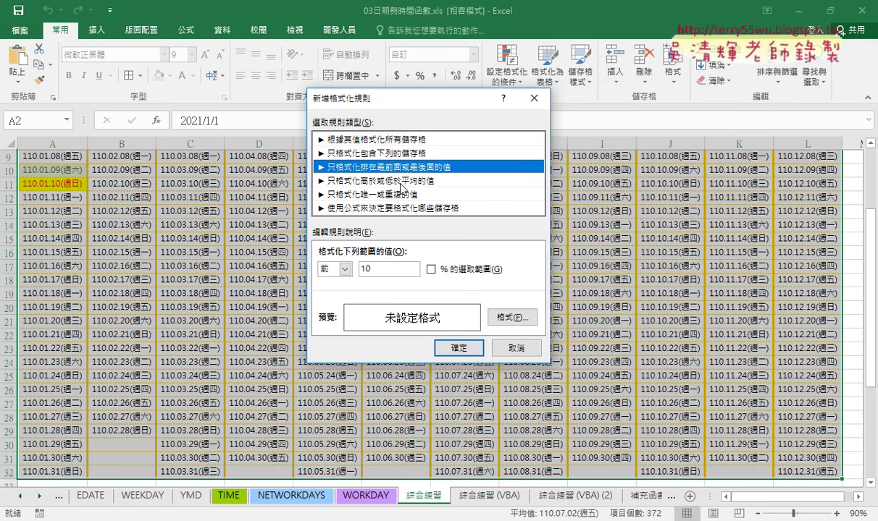
{"action": "left_click", "coordinate": [404, 182]}
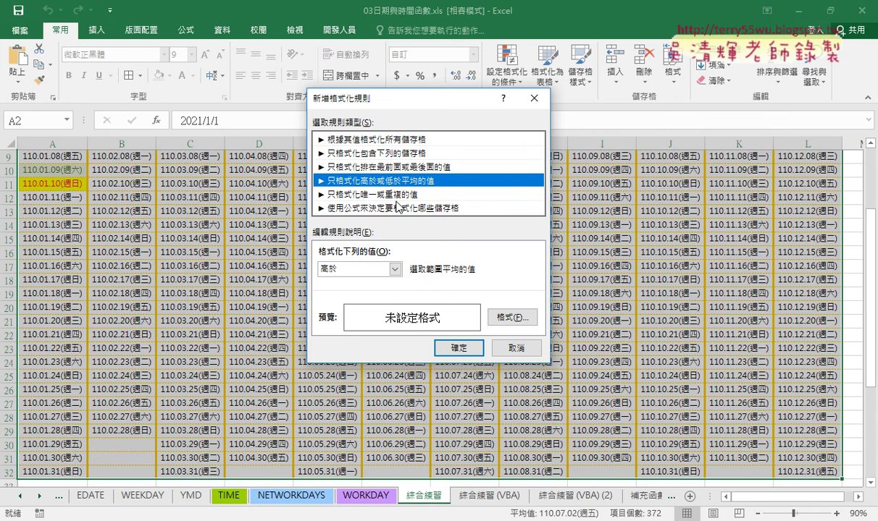
{"action": "left_click", "coordinate": [397, 195]}
{"action": "left_click", "coordinate": [395, 209]}
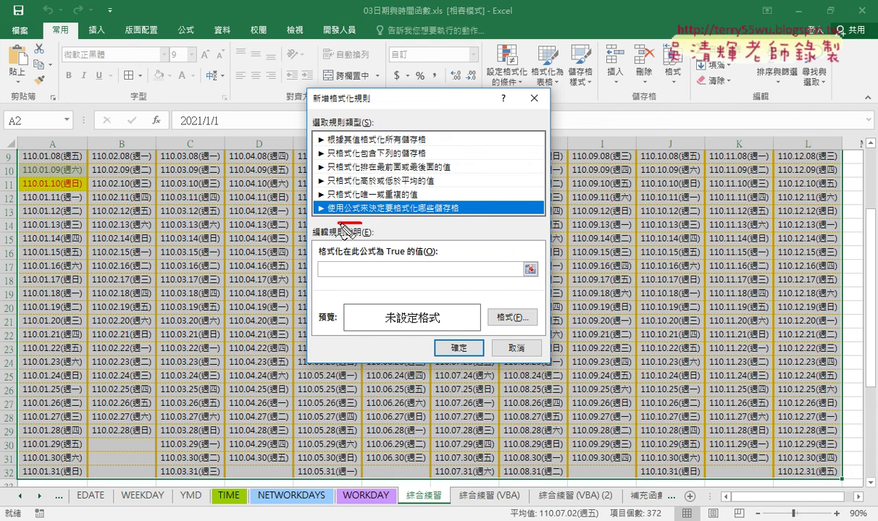
{"action": "left_click_drag", "start_coordinate": [358, 197], "coordinate": [340, 221]}
{"action": "mouse_move", "coordinate": [188, 142]}
{"action": "left_mouse_down"}
{"action": "mouse_move", "coordinate": [208, 136]}
{"action": "mouse_move", "coordinate": [310, 271]}
{"action": "left_mouse_up"}
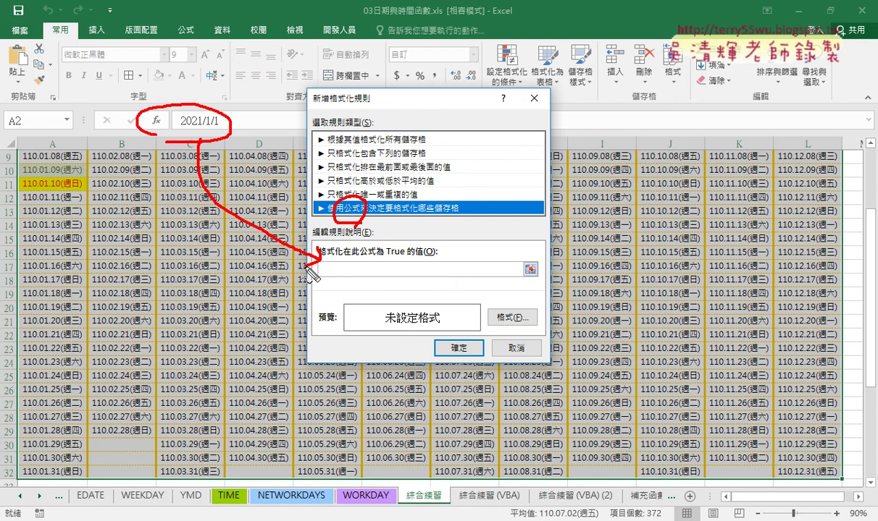
{"action": "key", "text": "Escape"}
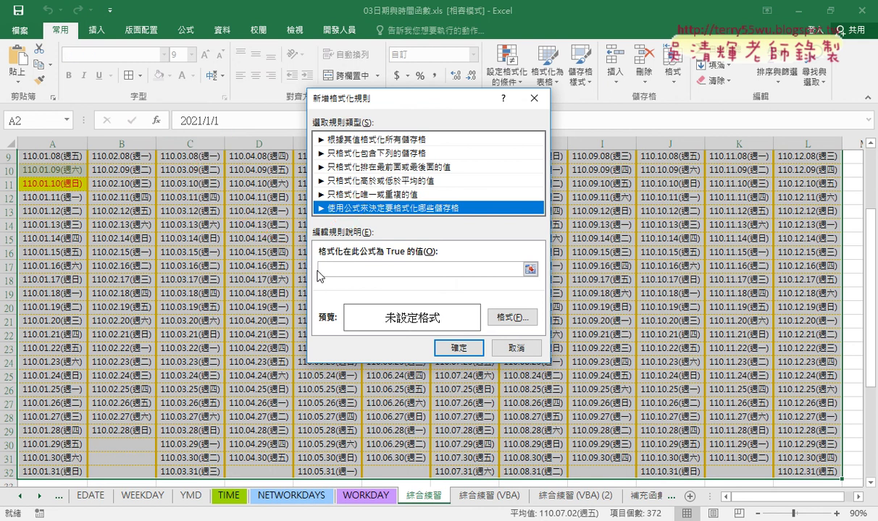
{"action": "left_click", "coordinate": [326, 269]}
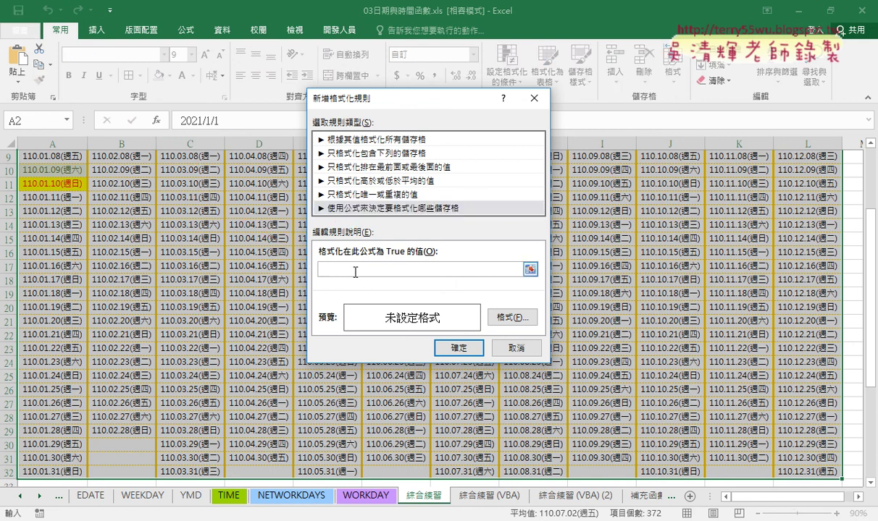
Step: Enter =weekday( in the new rule's formula box
{"action": "type", "text": "="}
{"action": "type", "text": "wee"}
{"action": "type", "text": "kday"}
{"action": "type", "text": "("}
{"action": "scroll", "coordinate": [255, 235], "scroll_direction": "up", "scroll_amount": 3}
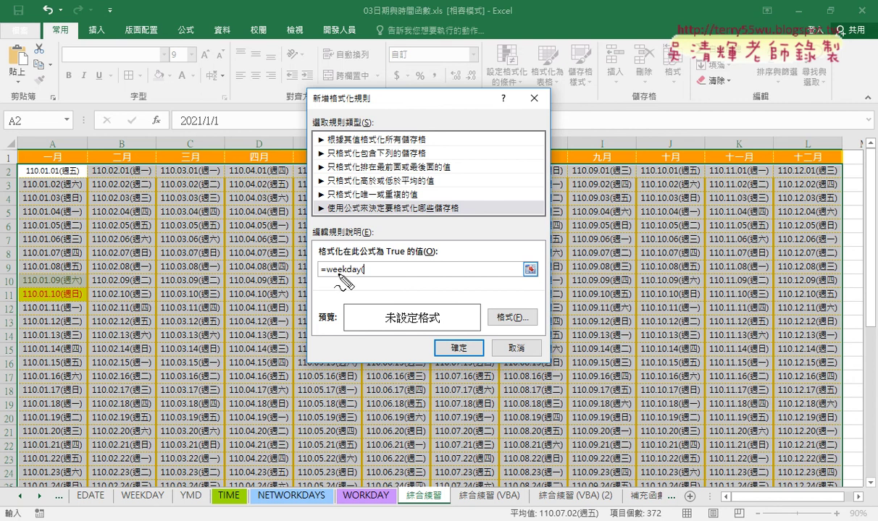
{"action": "left_click_drag", "start_coordinate": [86, 182], "coordinate": [90, 176]}
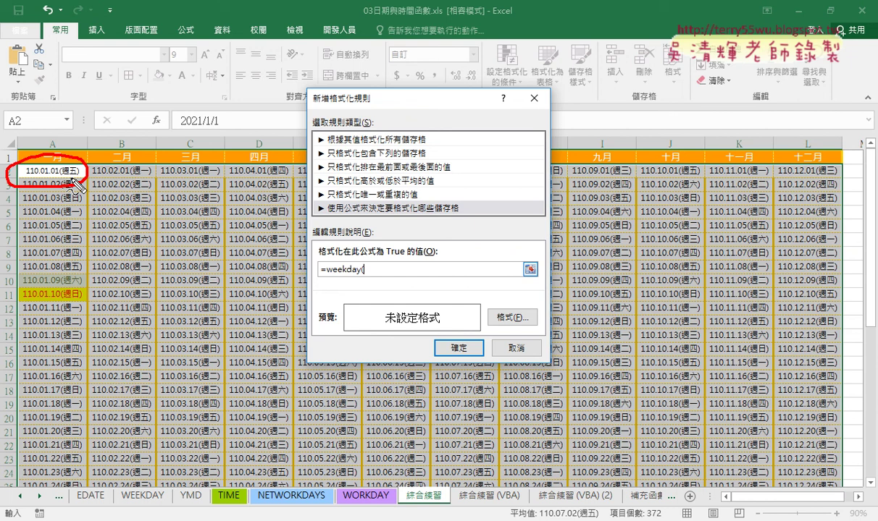
Step: Add A2) and =7 so the formula reads =weekday(A2)=7
{"action": "type", "text": "A2"}
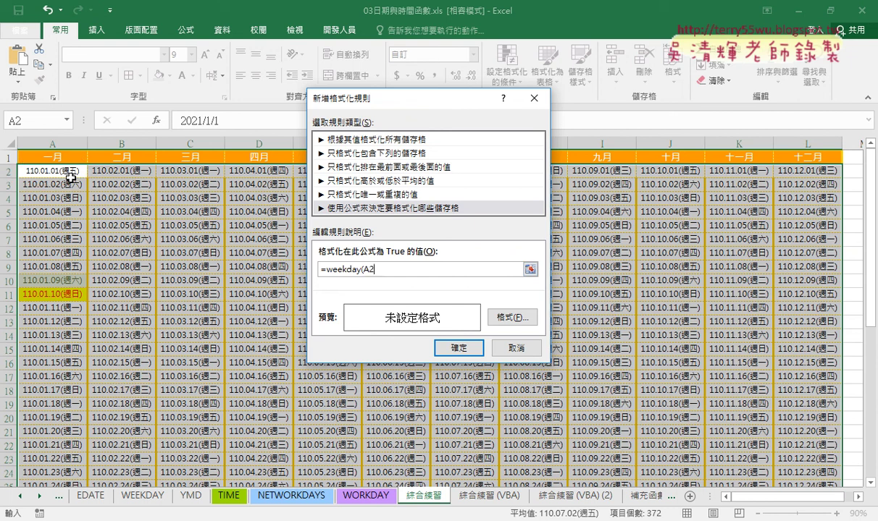
{"action": "type", "text": ")"}
{"action": "mouse_move", "coordinate": [63, 182]}
{"action": "left_mouse_down"}
{"action": "mouse_move", "coordinate": [46, 184]}
{"action": "mouse_move", "coordinate": [73, 166]}
{"action": "mouse_move", "coordinate": [190, 169]}
{"action": "left_mouse_up"}
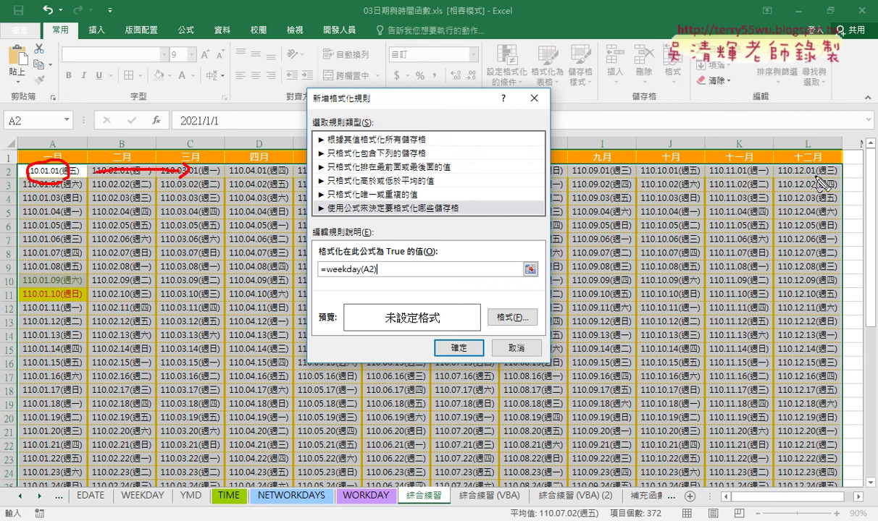
{"action": "mouse_move", "coordinate": [78, 181]}
{"action": "left_mouse_down"}
{"action": "mouse_move", "coordinate": [284, 317]}
{"action": "mouse_move", "coordinate": [250, 337]}
{"action": "left_mouse_up"}
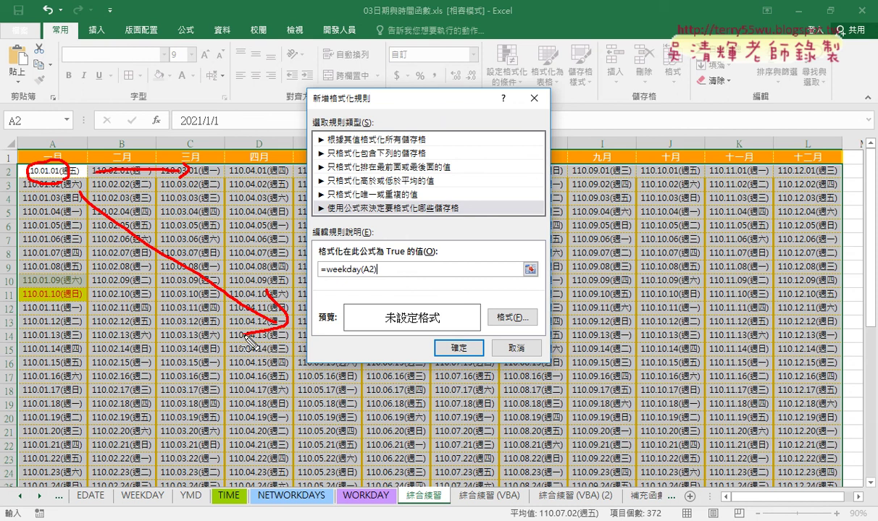
{"action": "key", "text": "Escape"}
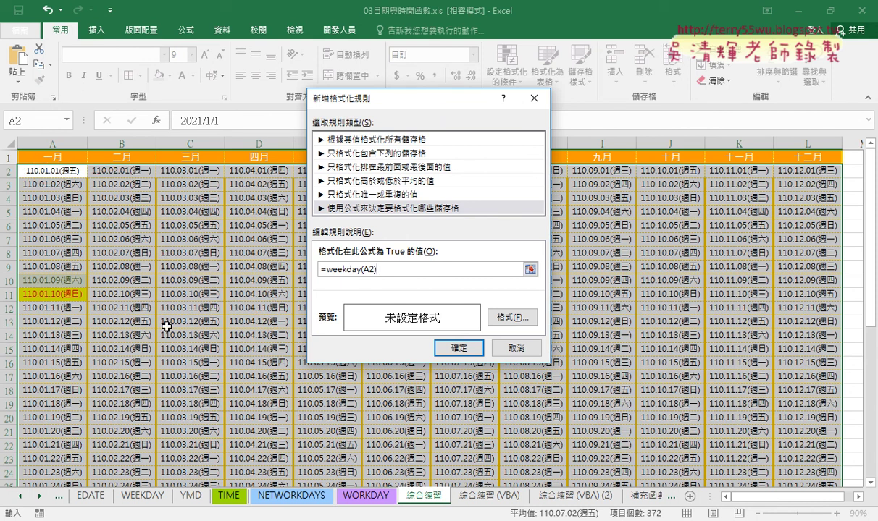
{"action": "left_click_drag", "start_coordinate": [325, 269], "coordinate": [380, 271]}
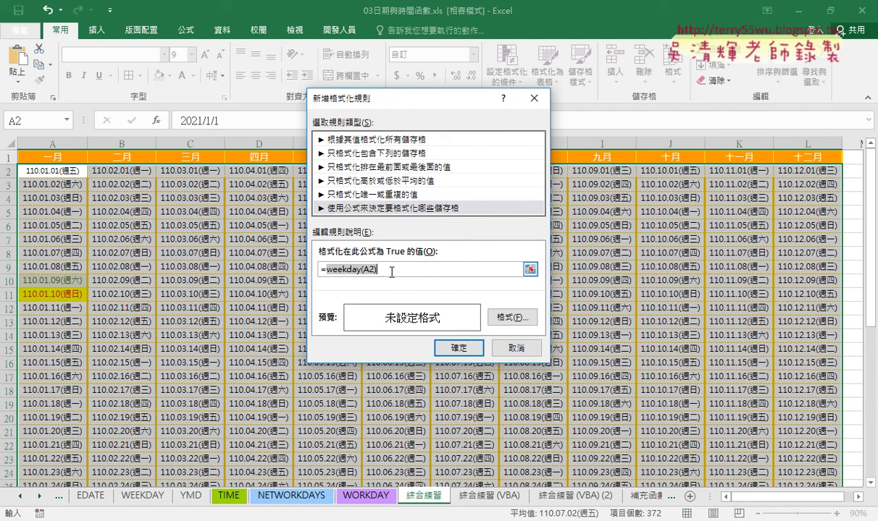
{"action": "left_click", "coordinate": [391, 272]}
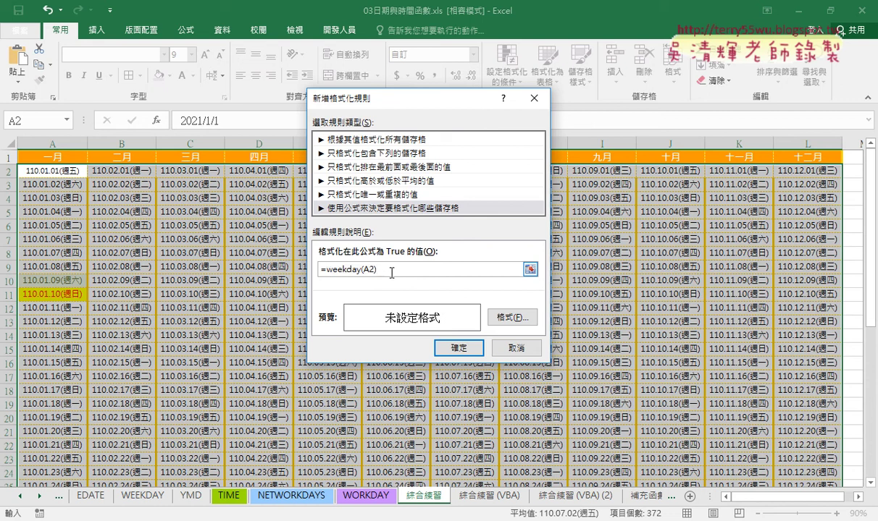
{"action": "type", "text": "="}
{"action": "type", "text": "7"}
{"action": "left_click_drag", "start_coordinate": [326, 269], "coordinate": [391, 269]}
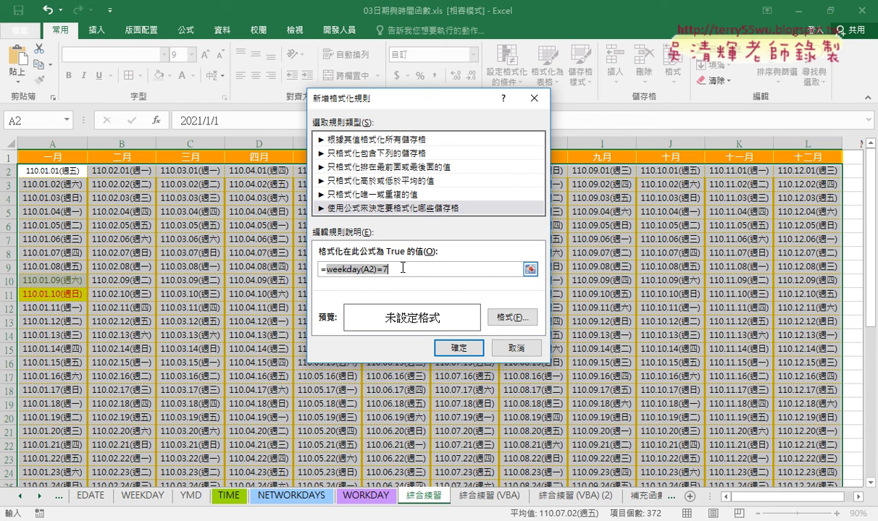
Step: Format the Saturday rule with dark olive text on a light green fill
{"action": "left_click", "coordinate": [512, 318]}
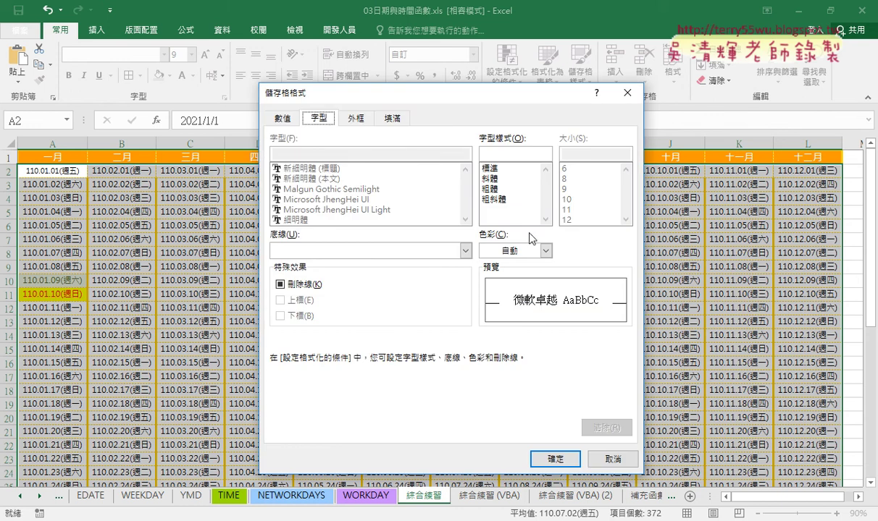
{"action": "left_click", "coordinate": [547, 251]}
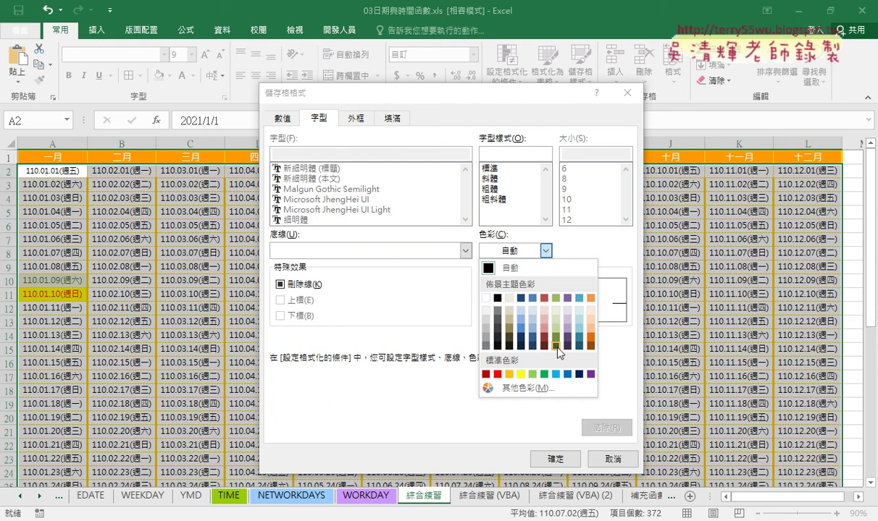
{"action": "left_click", "coordinate": [555, 347]}
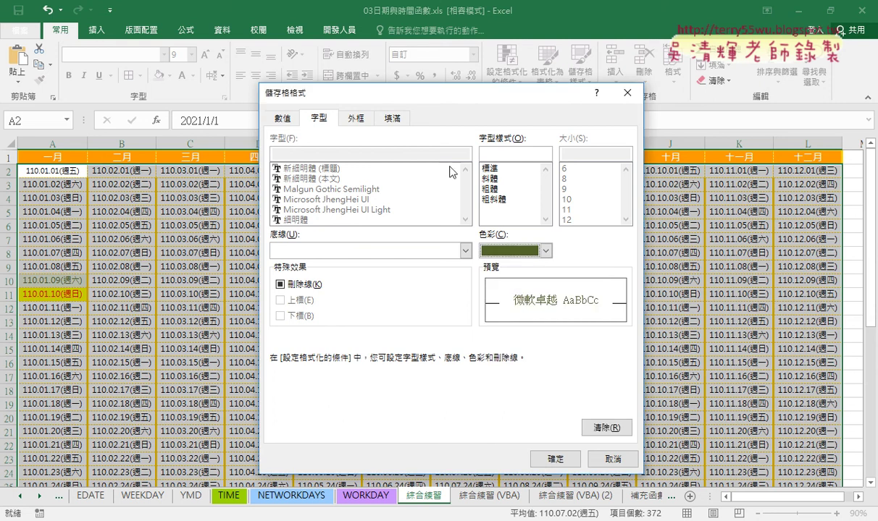
{"action": "left_click", "coordinate": [399, 122]}
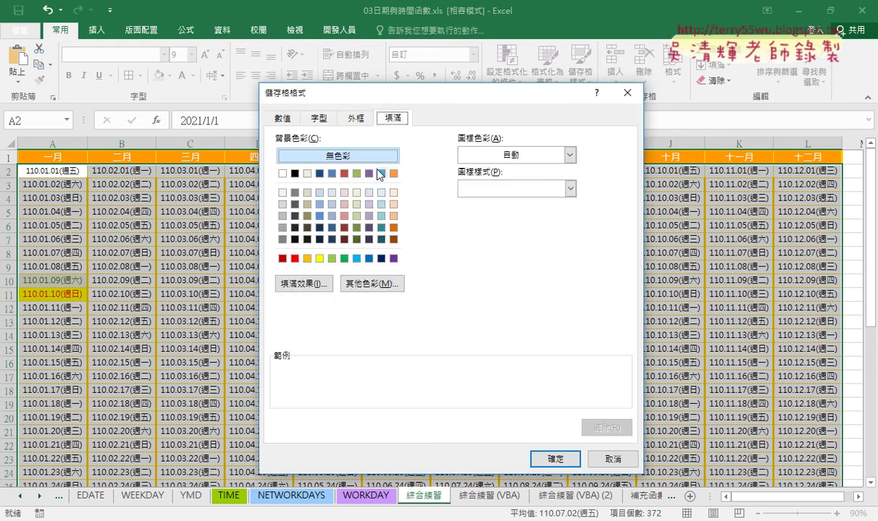
{"action": "left_click", "coordinate": [357, 194]}
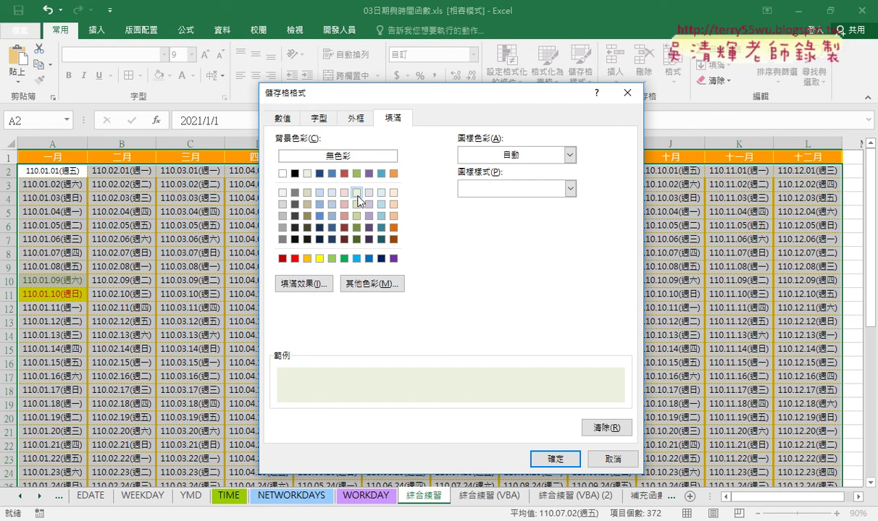
{"action": "left_click", "coordinate": [555, 459]}
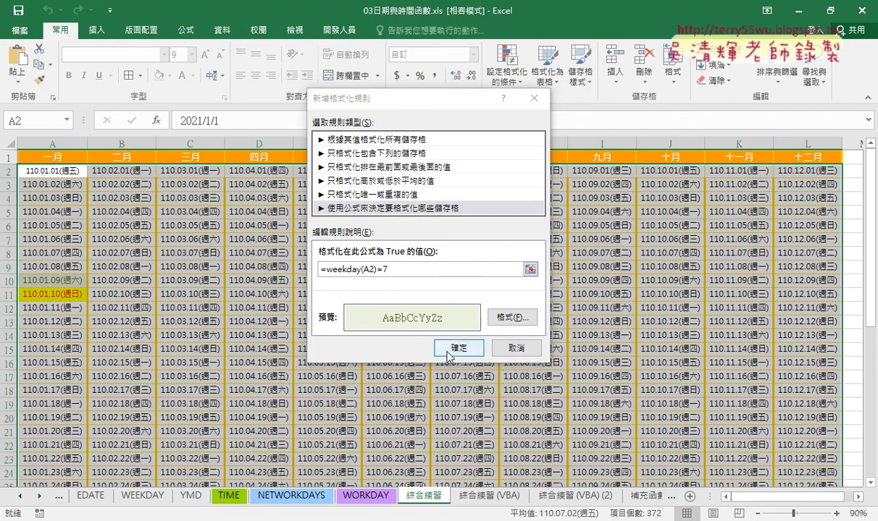
Step: Copy the =weekday(A2)=7 formula from the rule's formula box
{"action": "left_click_drag", "start_coordinate": [495, 270], "coordinate": [319, 270]}
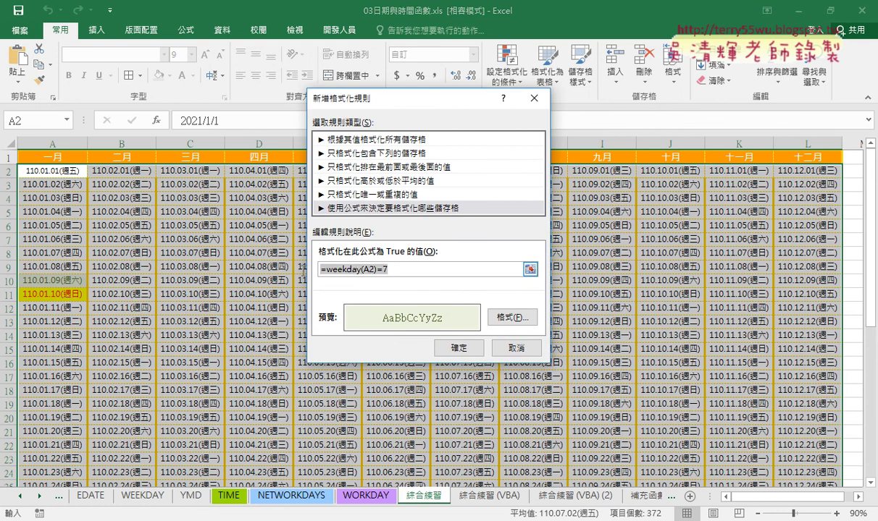
{"action": "right_click", "coordinate": [355, 270]}
{"action": "left_click", "coordinate": [373, 307]}
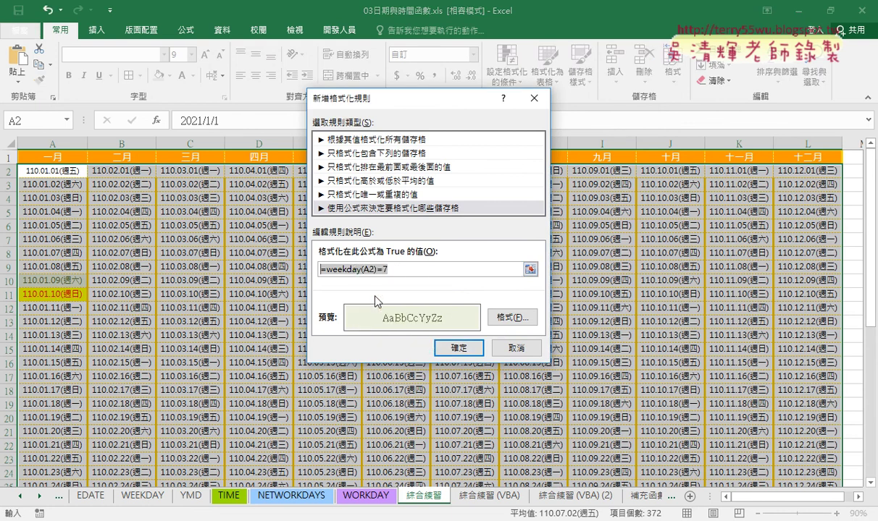
{"action": "left_click", "coordinate": [461, 348]}
Step: Apply the Saturday rule, then start a formula rule =weekday(A2)=1 from the pasted formula
{"action": "left_click", "coordinate": [465, 351]}
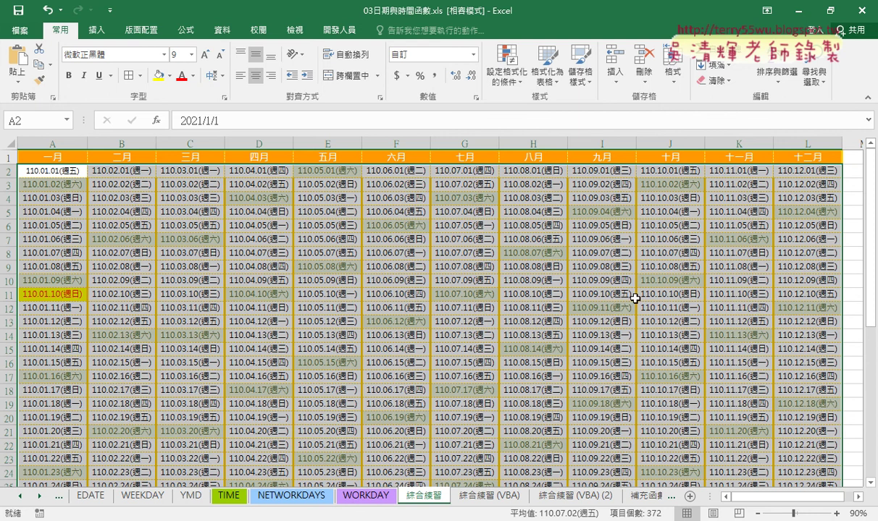
{"action": "left_click", "coordinate": [507, 73]}
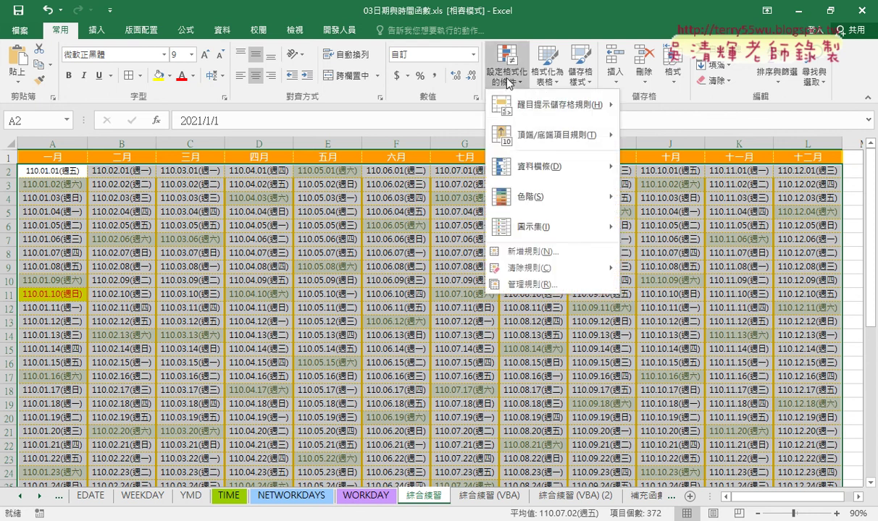
{"action": "left_click", "coordinate": [526, 252]}
{"action": "left_click", "coordinate": [278, 192]}
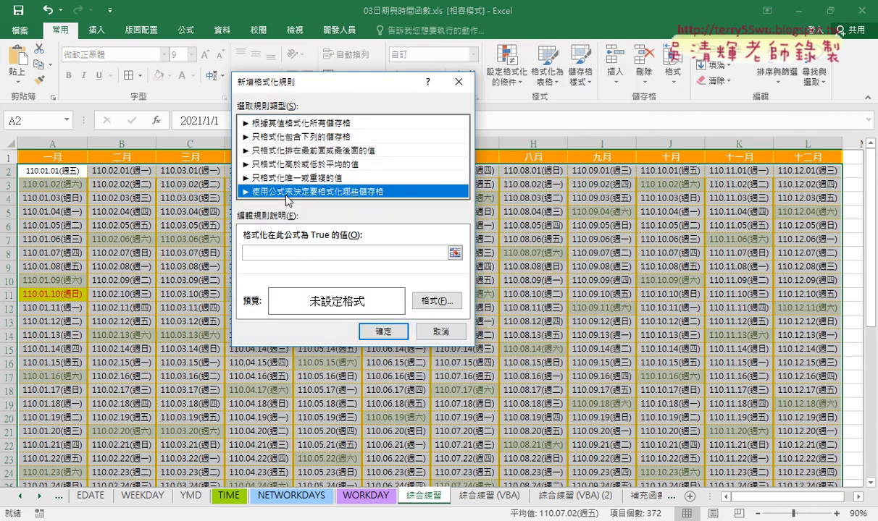
{"action": "left_click", "coordinate": [290, 255]}
{"action": "right_click", "coordinate": [289, 256]}
{"action": "left_click", "coordinate": [319, 297]}
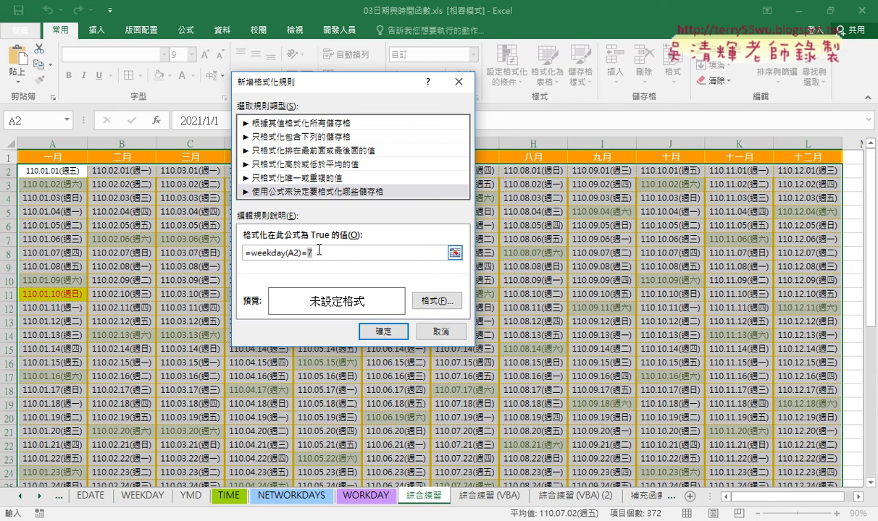
{"action": "type", "text": "1"}
Step: Give the Sunday rule a yellow fill and red text, and apply it
{"action": "left_click", "coordinate": [434, 301]}
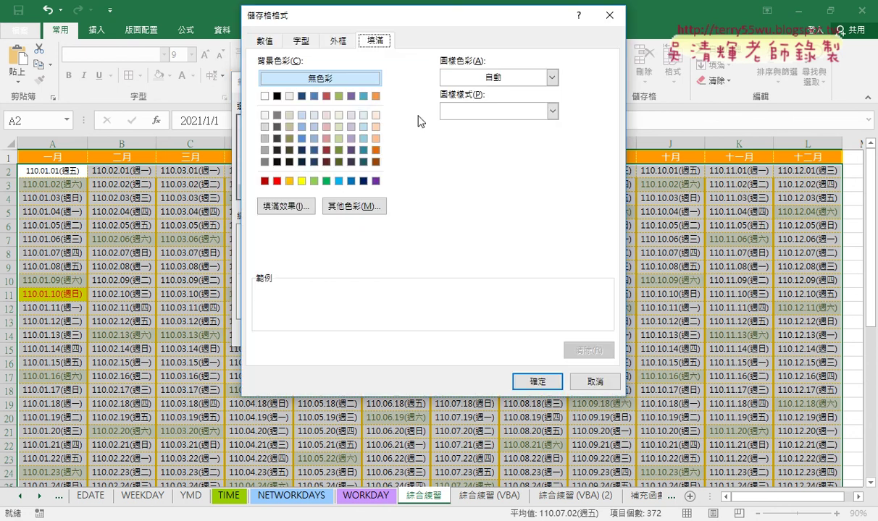
{"action": "left_click", "coordinate": [302, 181]}
{"action": "left_click", "coordinate": [291, 40]}
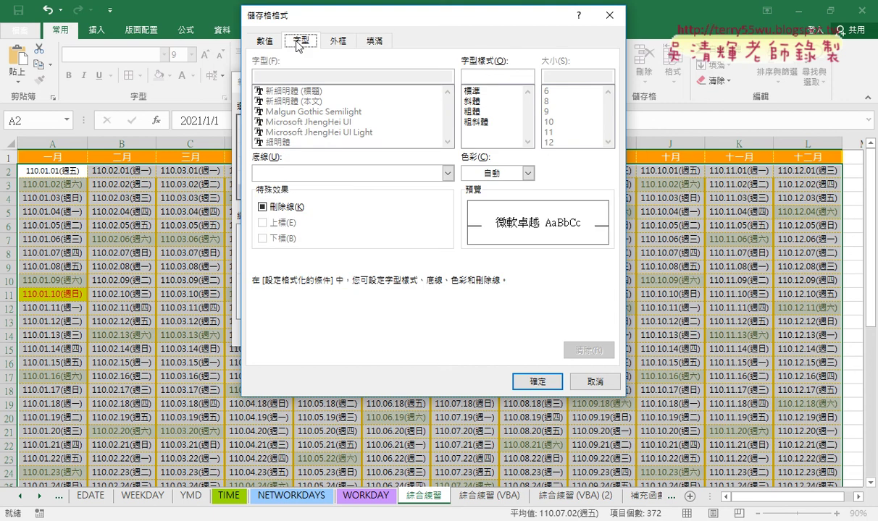
{"action": "left_click", "coordinate": [502, 181]}
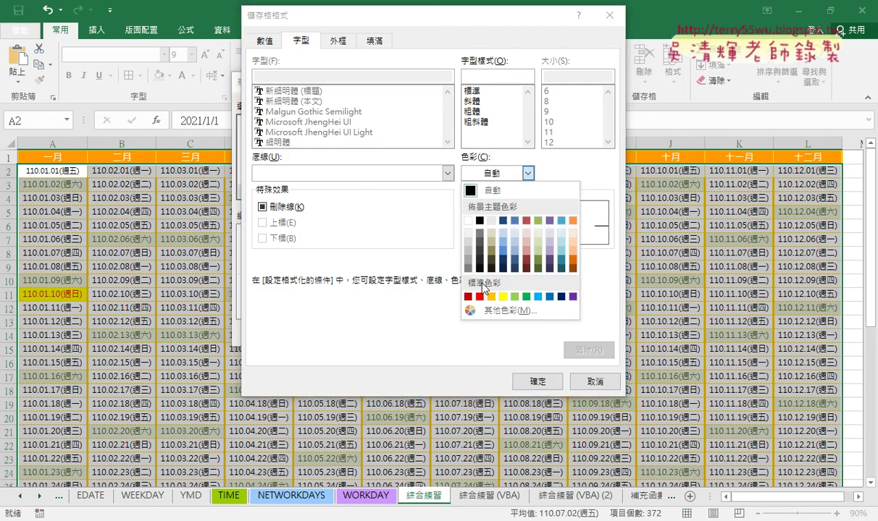
{"action": "left_click", "coordinate": [456, 287]}
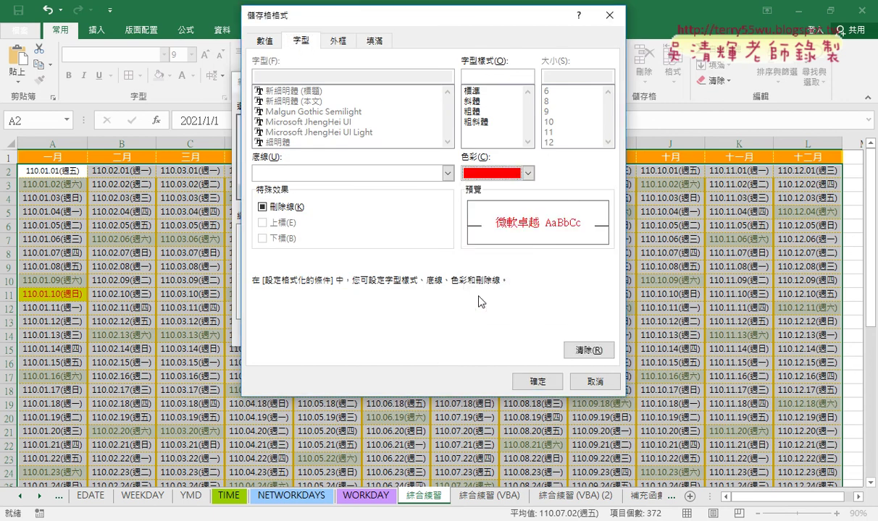
{"action": "left_click", "coordinate": [535, 381]}
{"action": "left_click", "coordinate": [385, 332]}
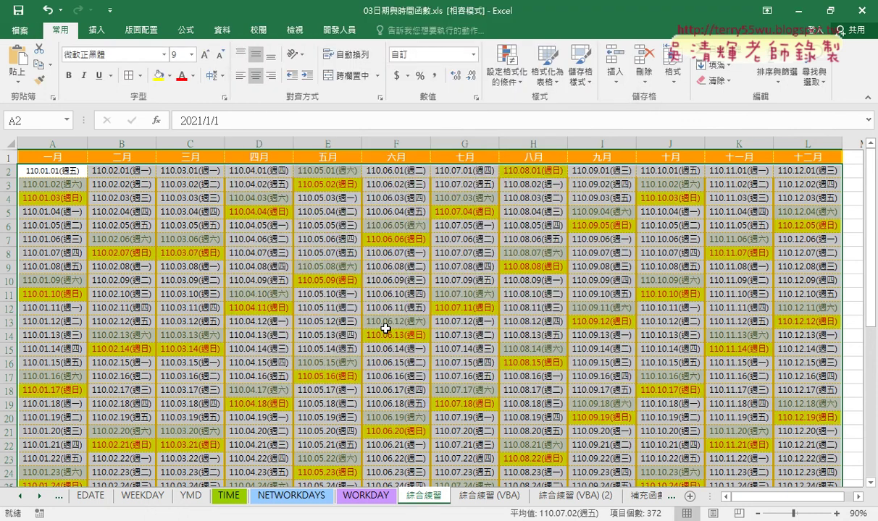
{"action": "left_click", "coordinate": [521, 325]}
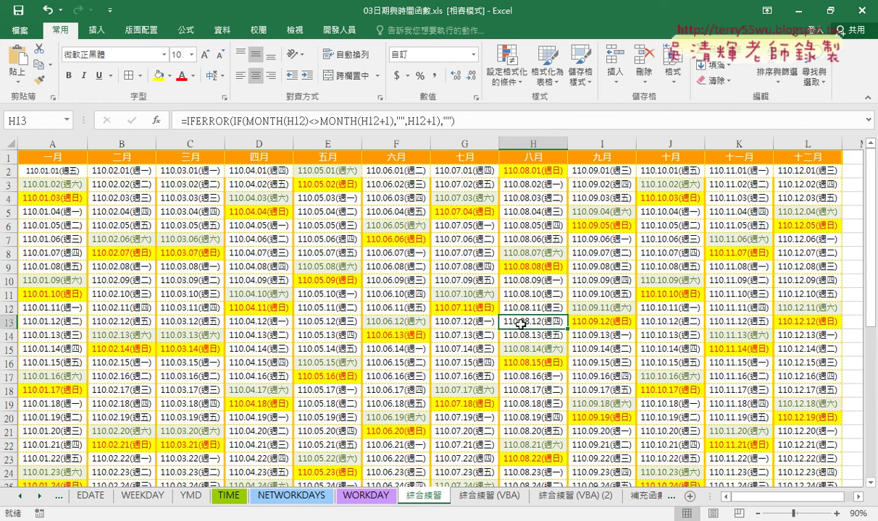
{"action": "left_click", "coordinate": [40, 181]}
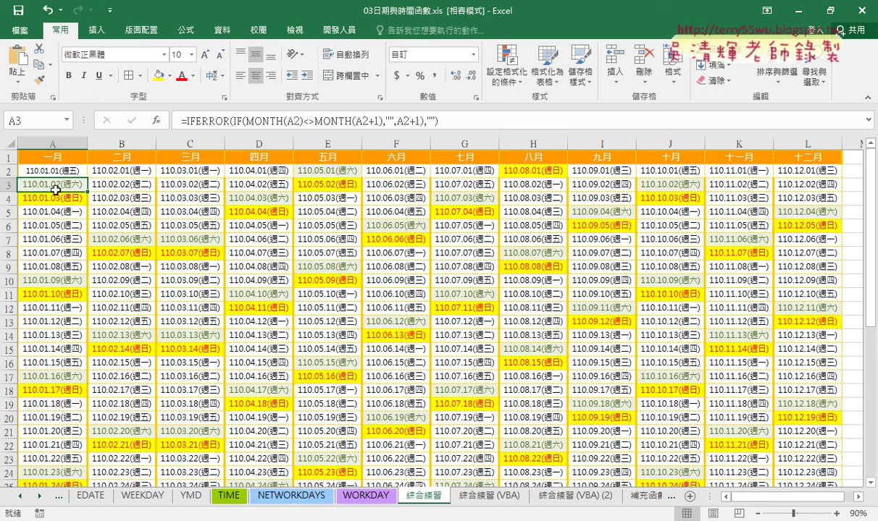
{"action": "left_click", "coordinate": [193, 75]}
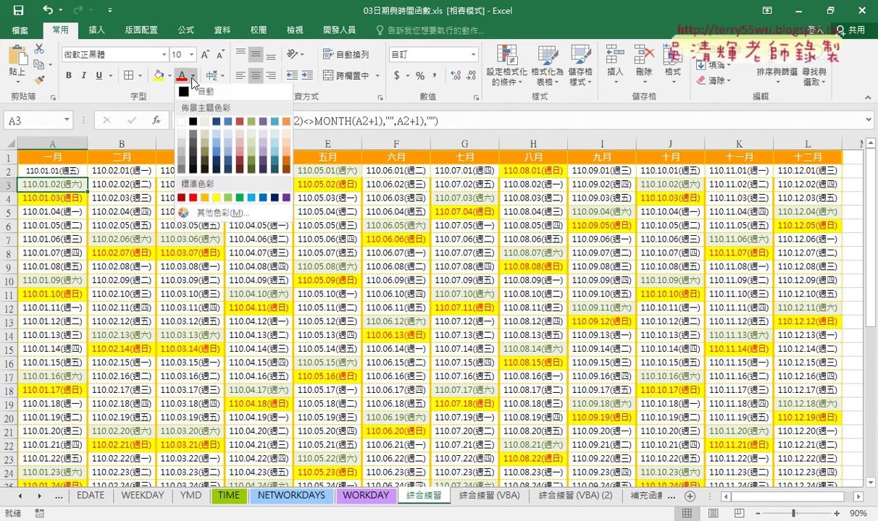
{"action": "left_click", "coordinate": [196, 95]}
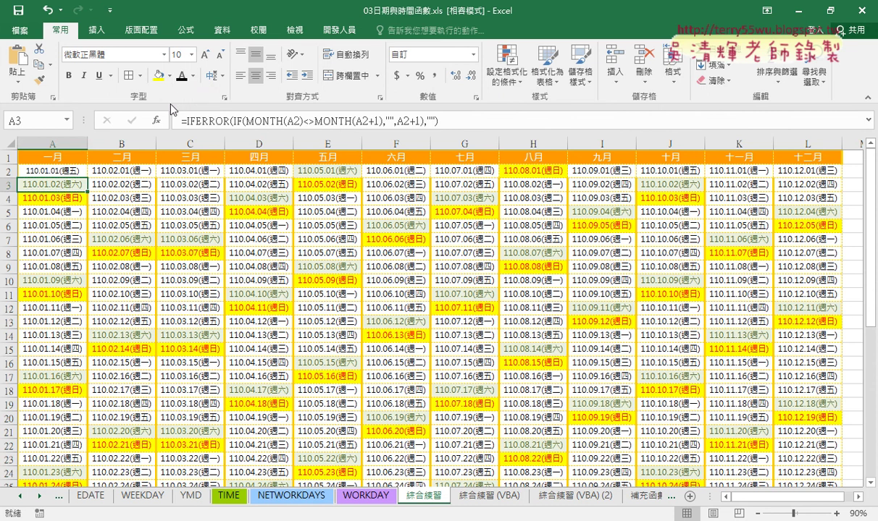
{"action": "key", "text": "ctrl+z"}
Step: Clear all conditional formatting rules from the entire 綜合練習 sheet, then start a new rule
{"action": "left_click", "coordinate": [512, 78]}
{"action": "mouse_move", "coordinate": [538, 275]}
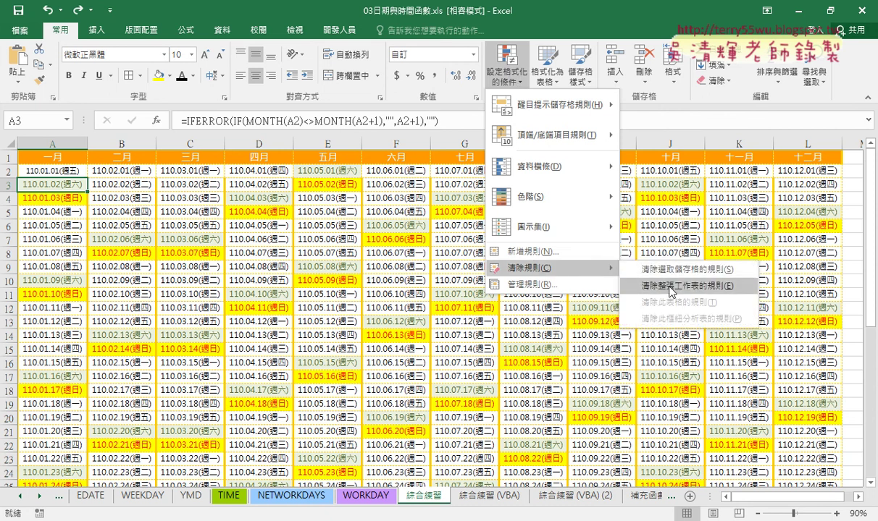
{"action": "left_click", "coordinate": [669, 287]}
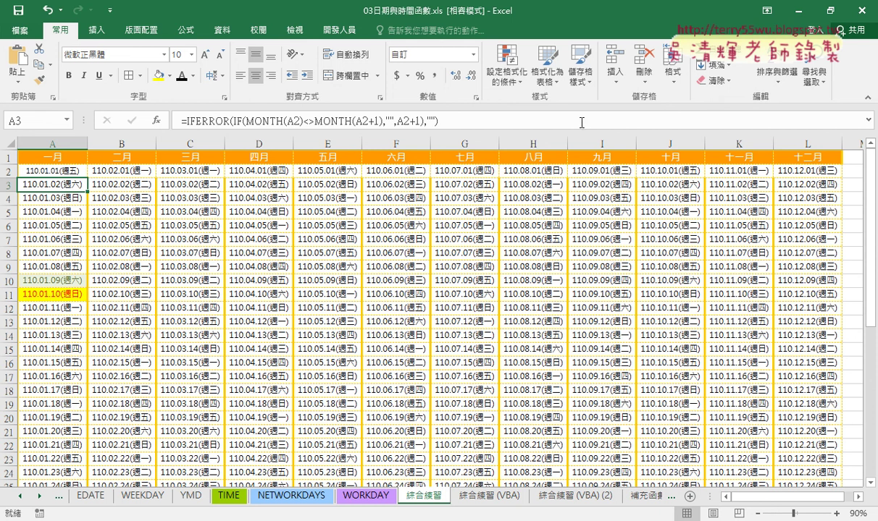
{"action": "left_click", "coordinate": [511, 80]}
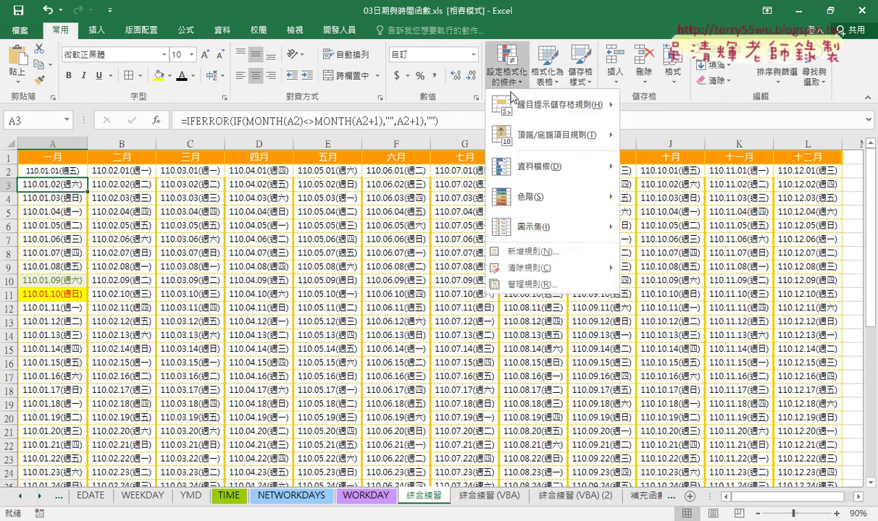
{"action": "left_click", "coordinate": [532, 254]}
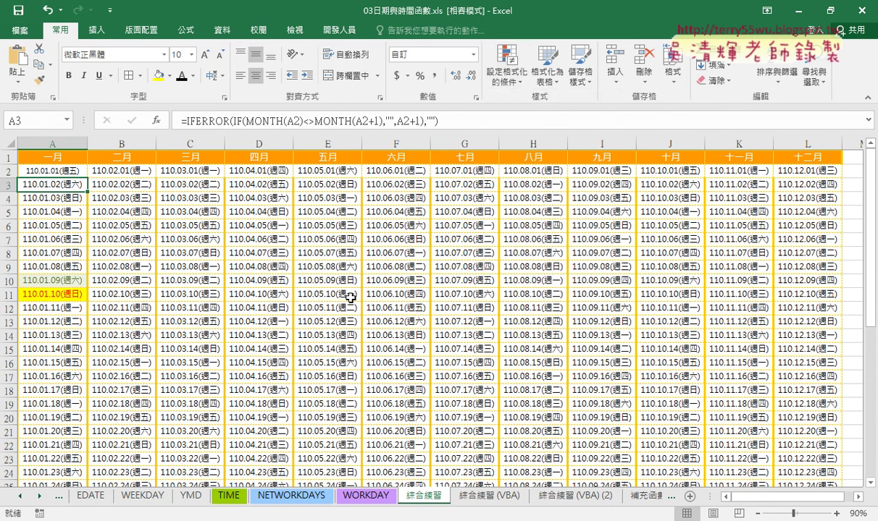
Step: Undo the clearing with Ctrl+Z so Saturdays are green and Sundays red on yellow again
{"action": "key", "text": "ctrl+z"}
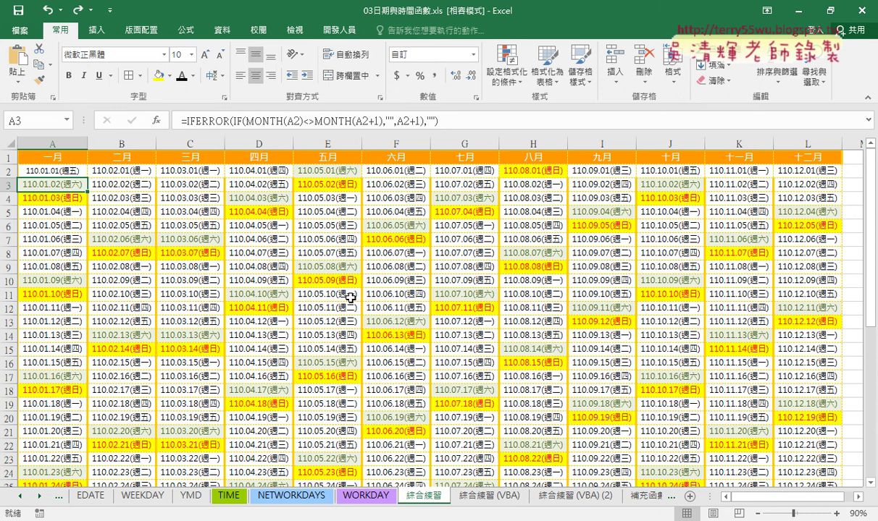
Step: Create a new conditional formatting rule of type 'Use a formula to determine which cells to format'
{"action": "left_click", "coordinate": [506, 64]}
{"action": "left_click", "coordinate": [524, 251]}
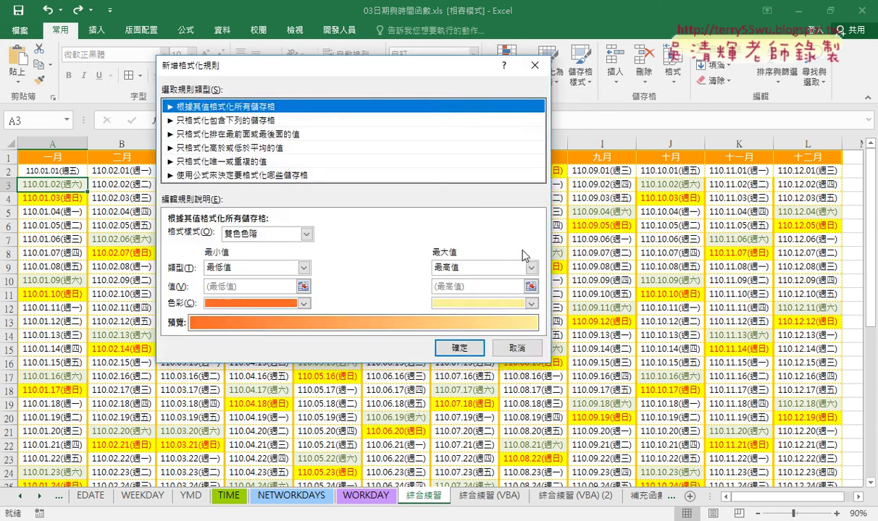
{"action": "left_click", "coordinate": [204, 175]}
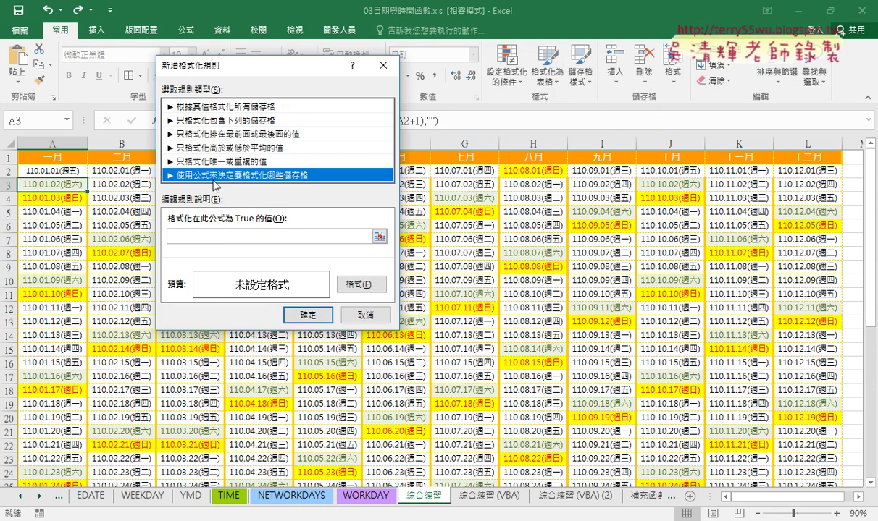